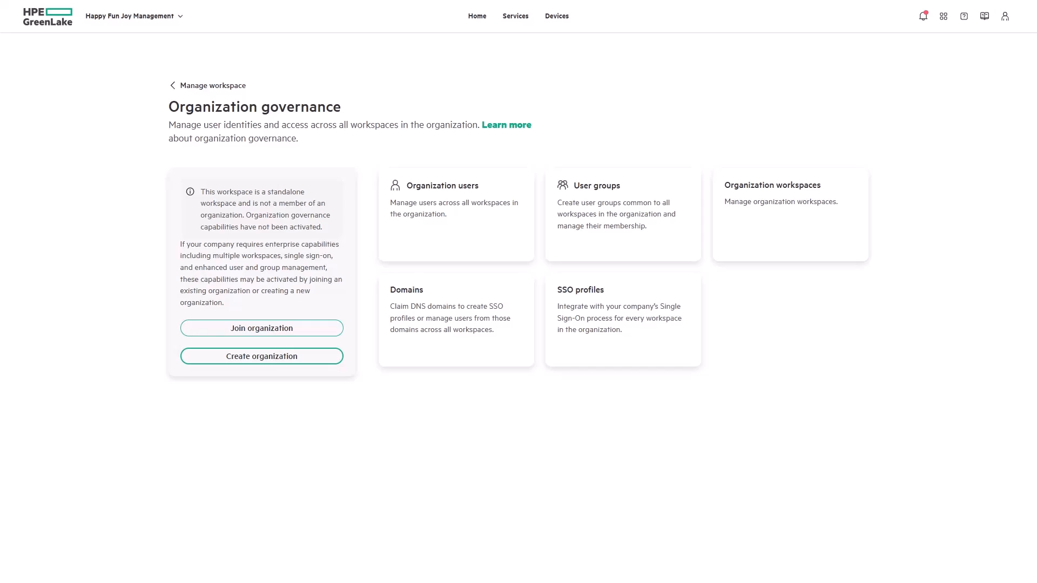
# Name the organization 'Happy Fun Joy' and give it the description 'Our companies organization'
pyautogui.press('Return')
pyautogui.write('Ha')
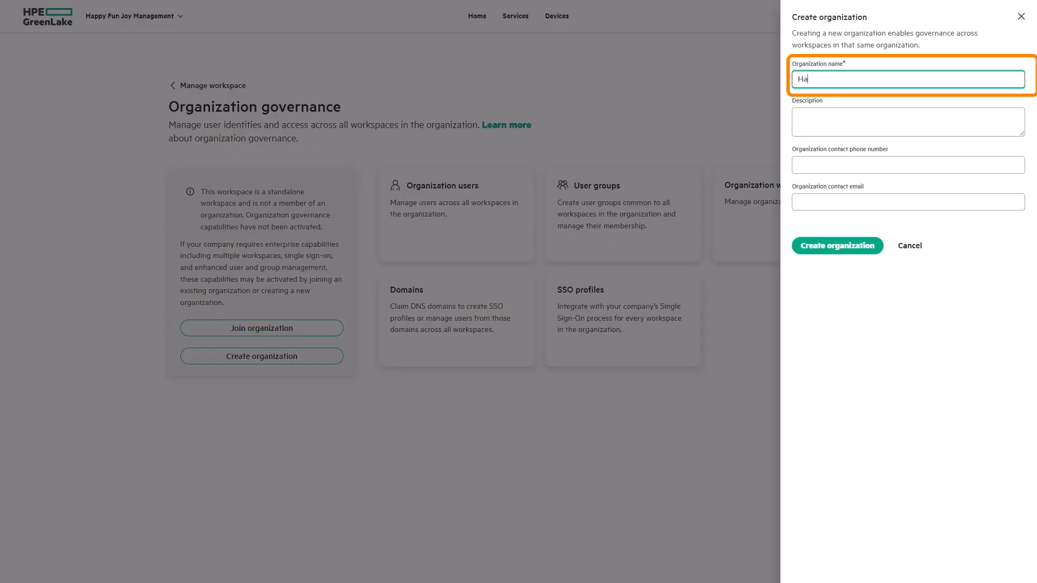
pyautogui.write('ppy Fun Joy')
pyautogui.click(800, 116)
pyautogui.write('Our compan')
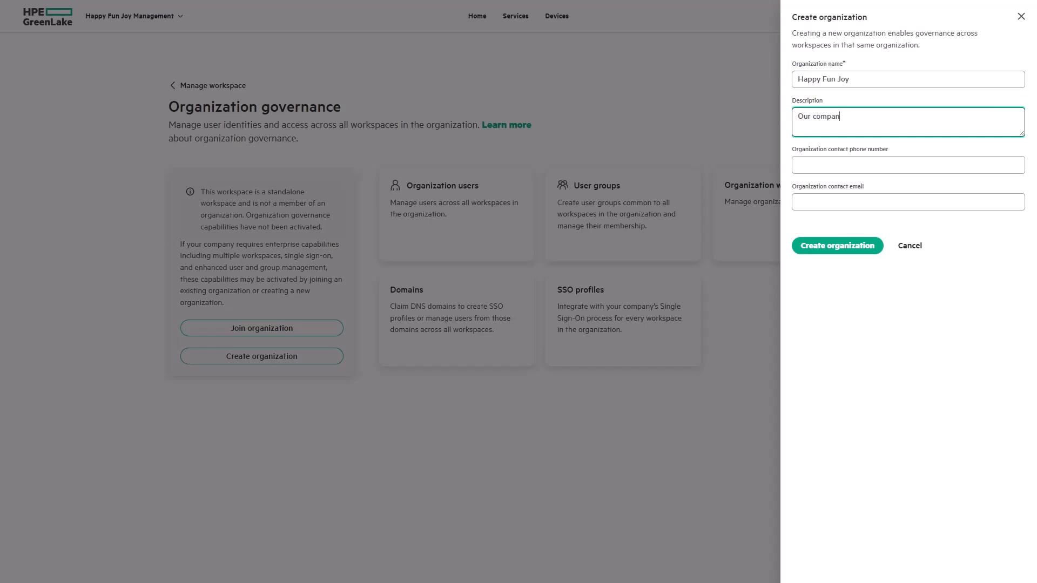
pyautogui.write('ies organization')
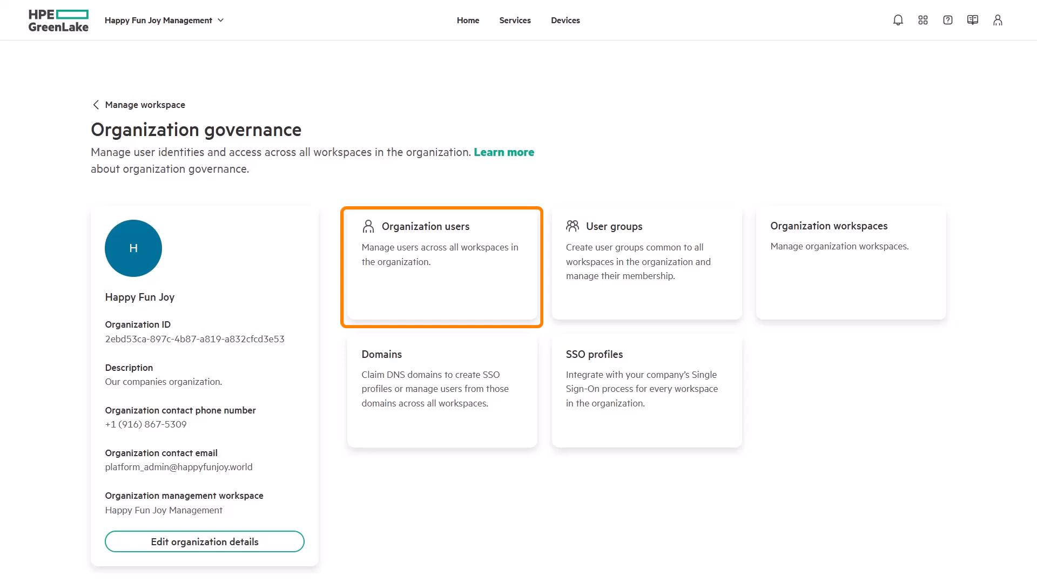
# Add Compute Admin to the organization directory by entering their e-mail address
pyautogui.click(424, 298)
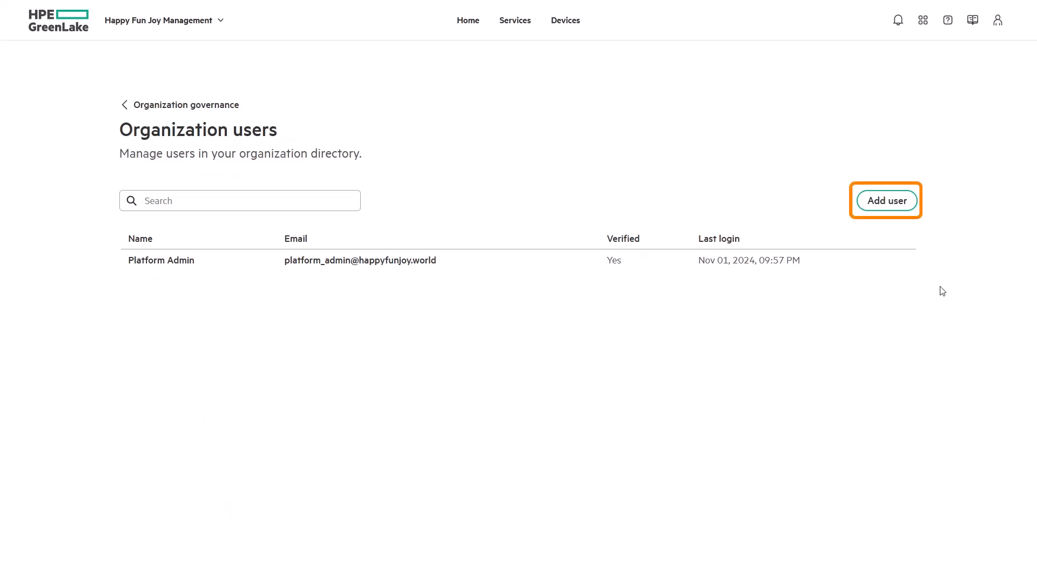
pyautogui.click(907, 204)
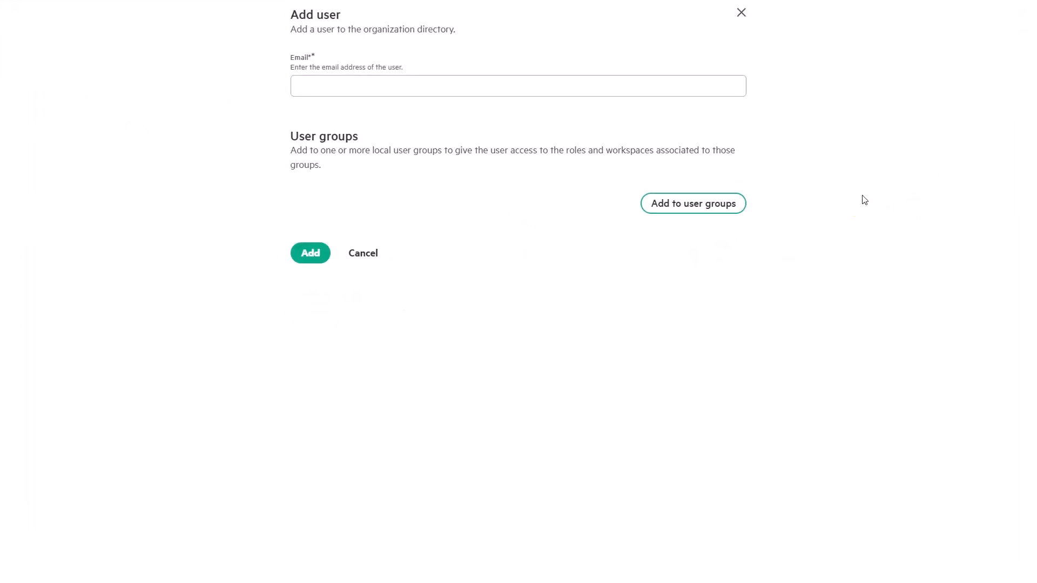
pyautogui.click(412, 79)
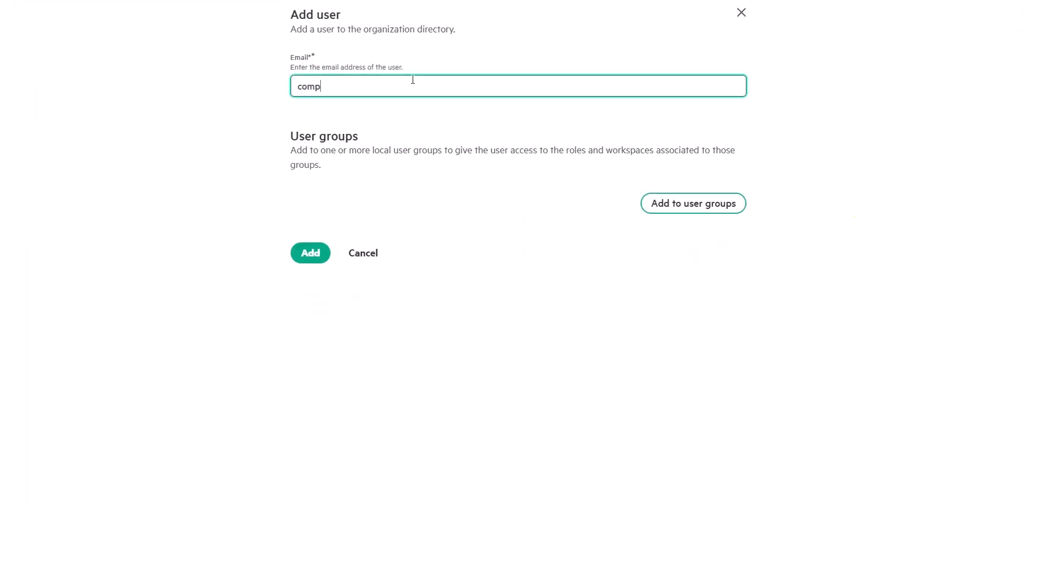
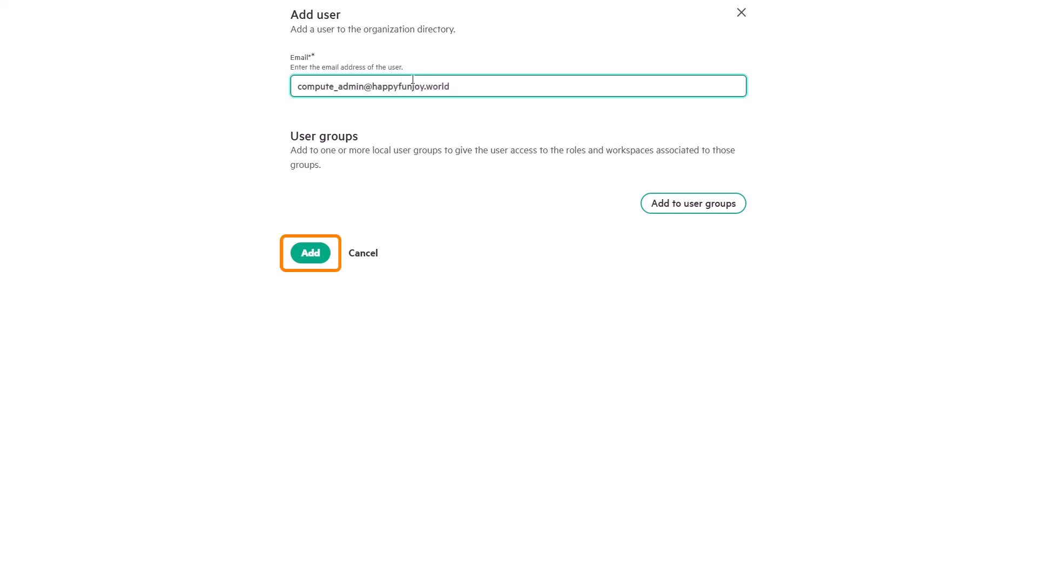
pyautogui.click(323, 260)
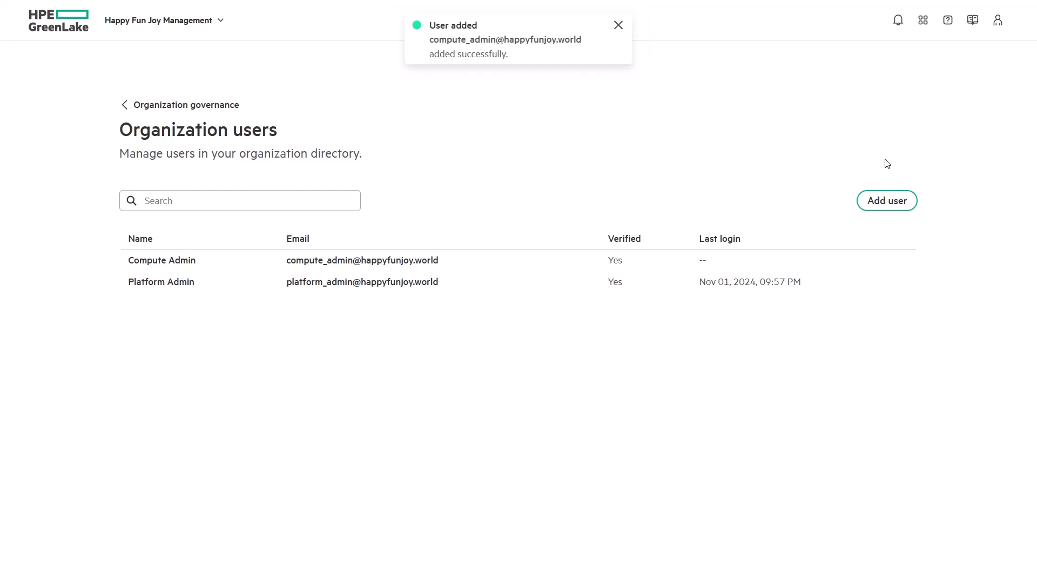
# Enter the Storage Admin's e-mail as another organization user, then return to Organization governance
pyautogui.click(894, 210)
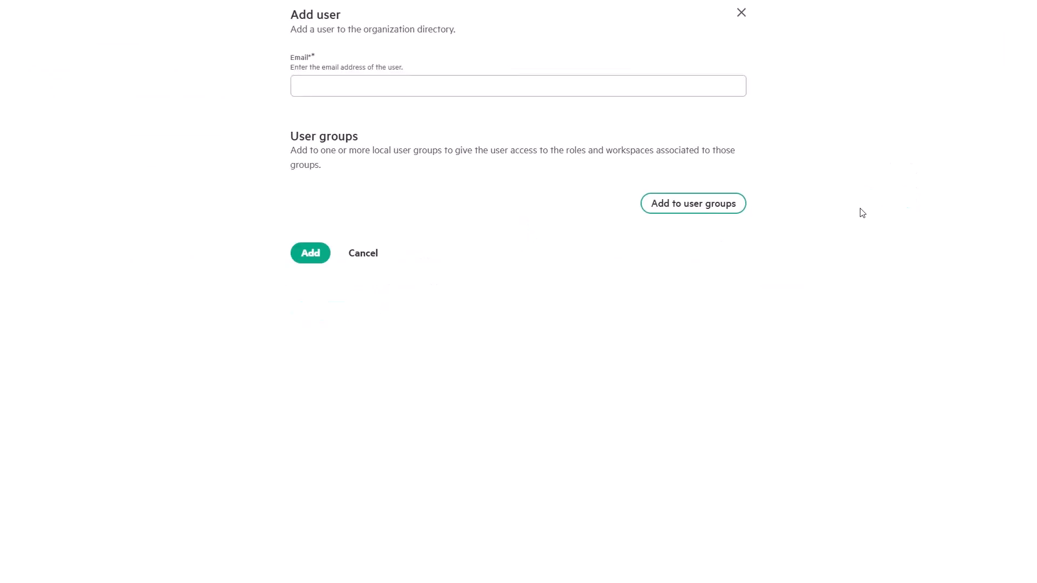
pyautogui.click(447, 88)
pyautogui.write('storag')
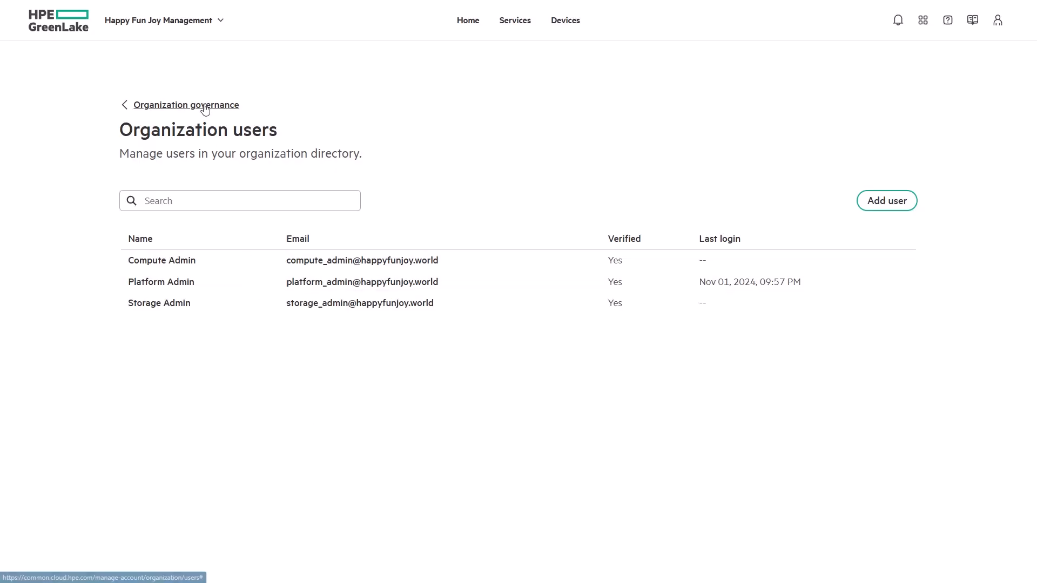
pyautogui.click(203, 106)
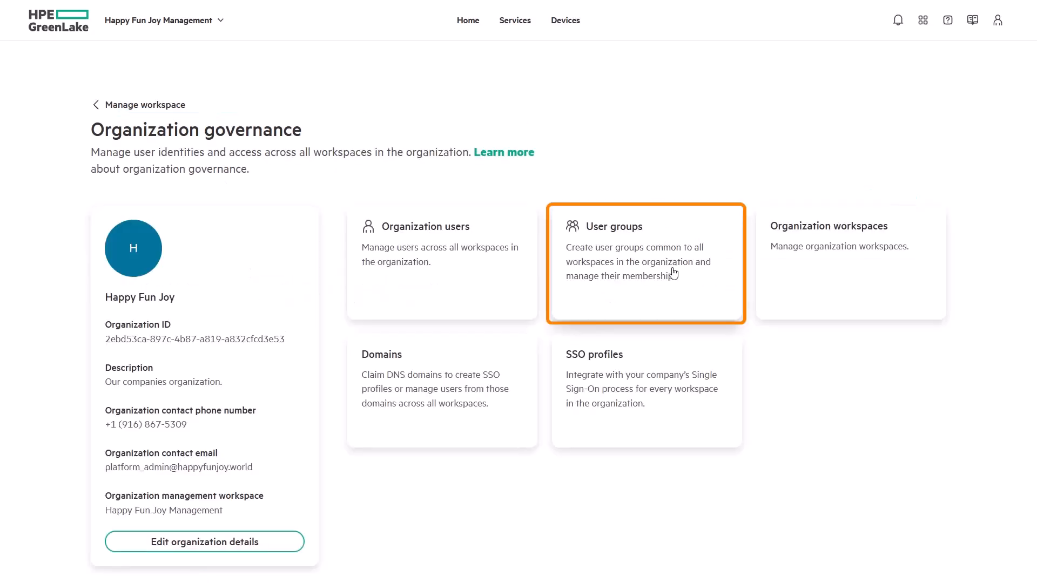
# Create the 'Compute Ops Administrators' user group and begin typing its description
pyautogui.click(681, 292)
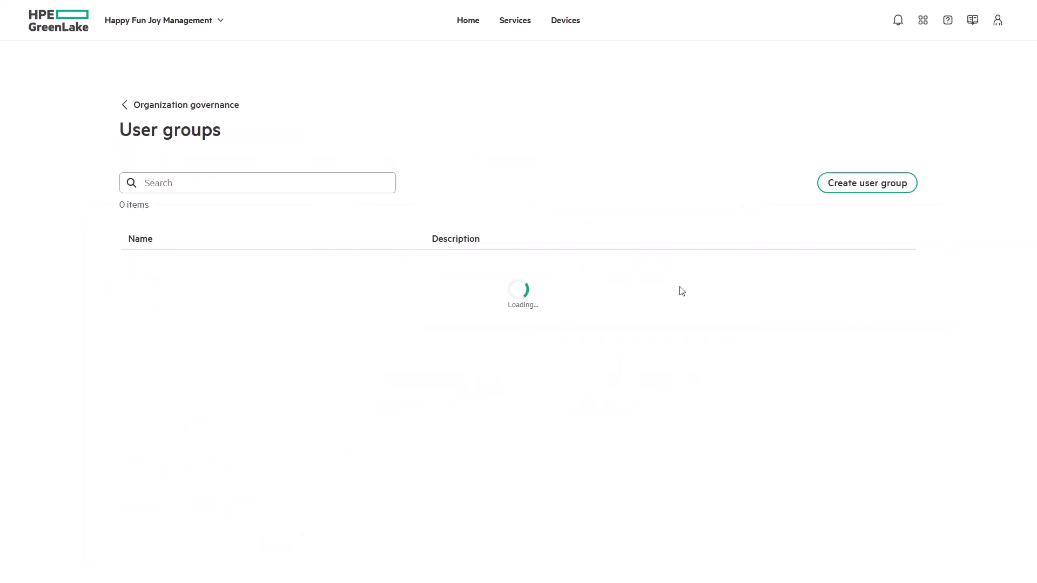
pyautogui.click(548, 262)
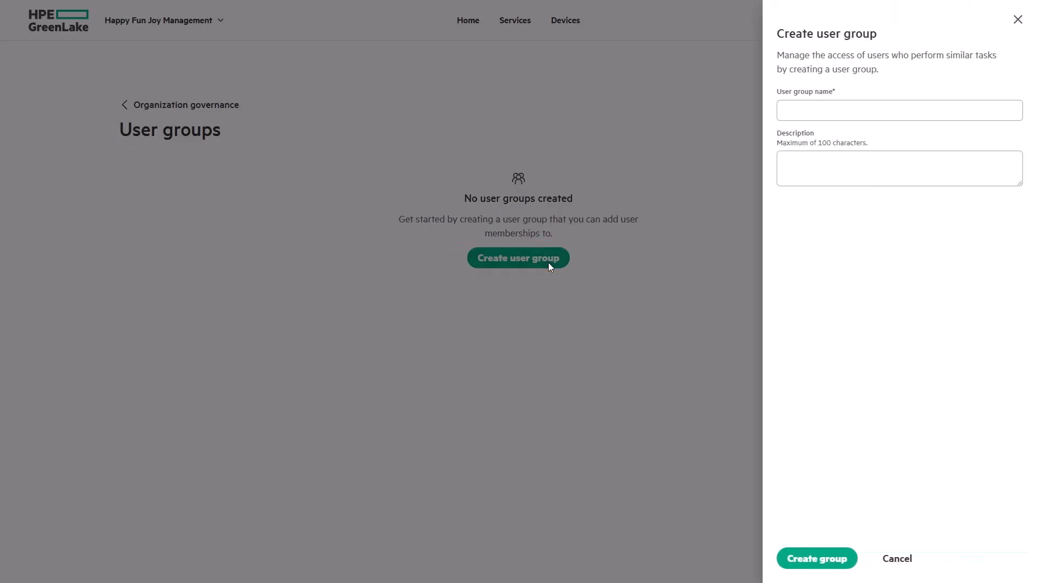
pyautogui.click(838, 106)
pyautogui.write('Compute Ops')
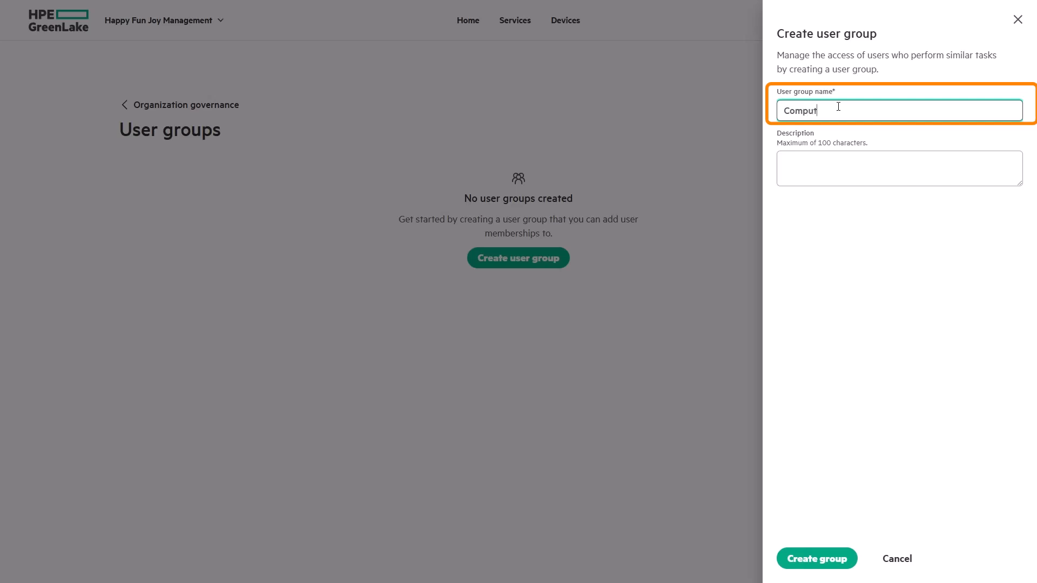
pyautogui.write(' Administrators')
pyautogui.press('Tab')
pyautogui.write('Wi')
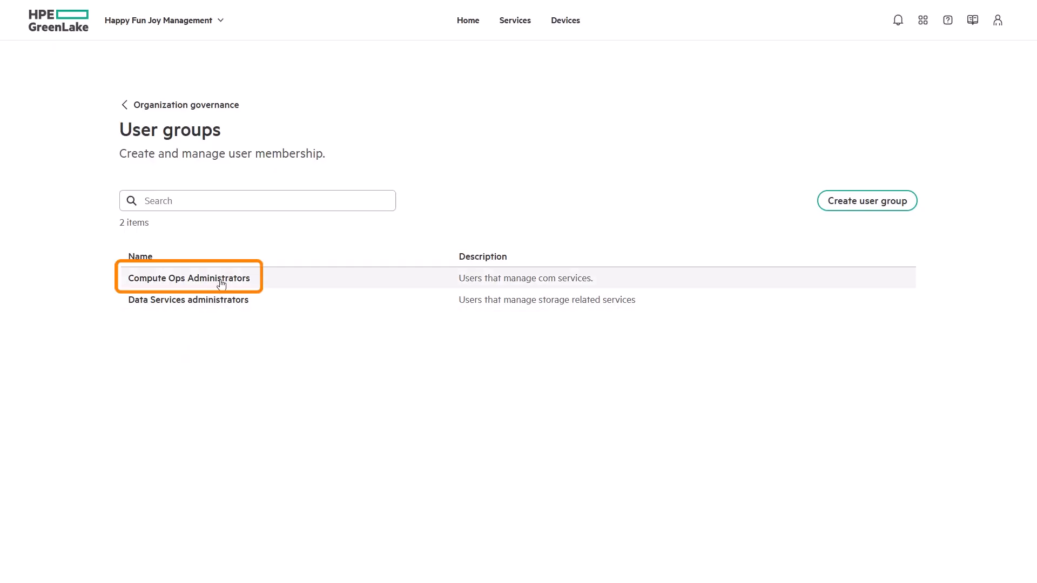
# Add Compute Admin as a member of the Compute Ops Administrators group
pyautogui.click(222, 284)
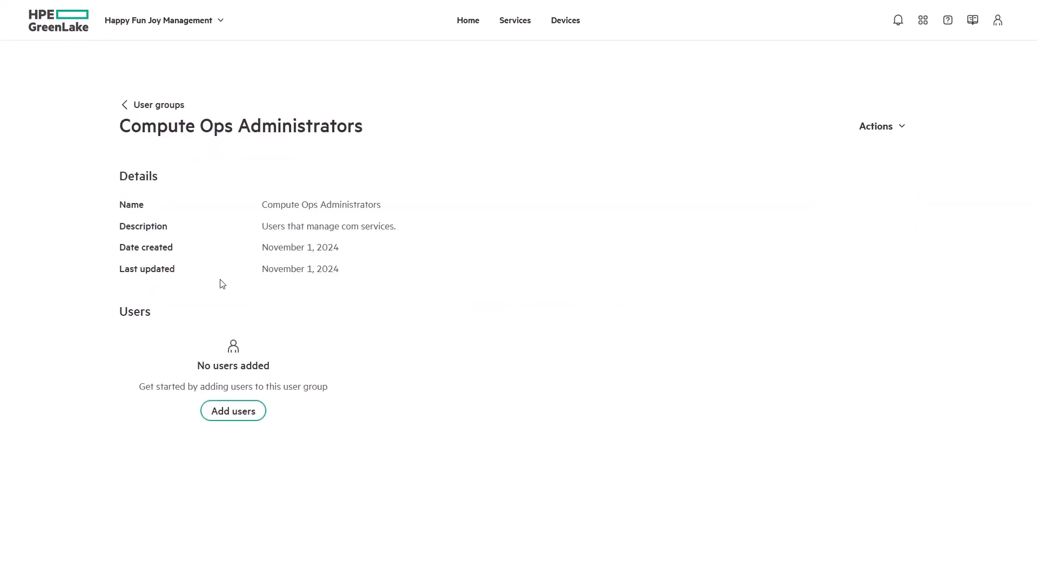
pyautogui.click(254, 418)
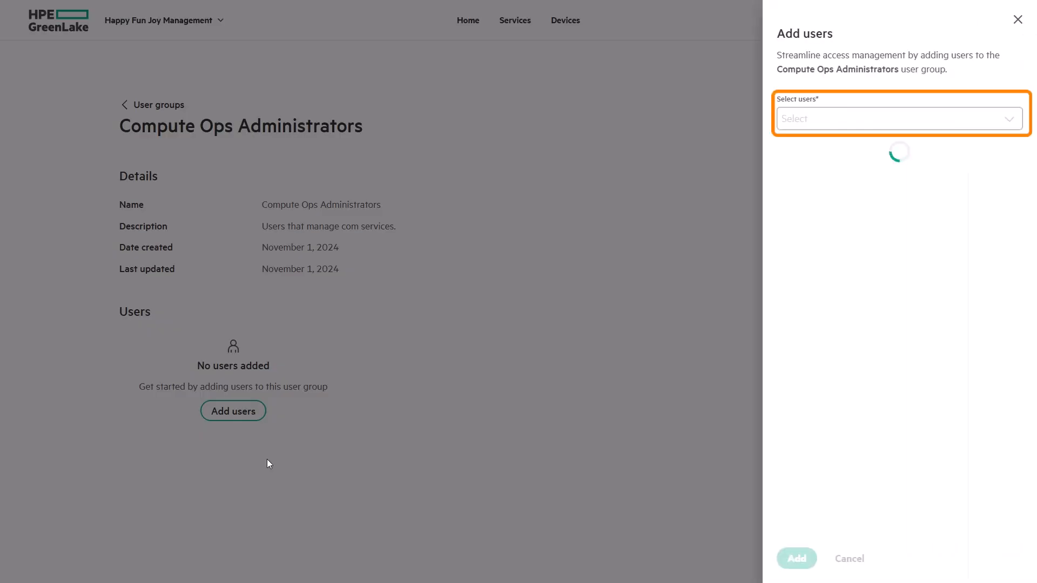
pyautogui.click(869, 124)
pyautogui.click(792, 204)
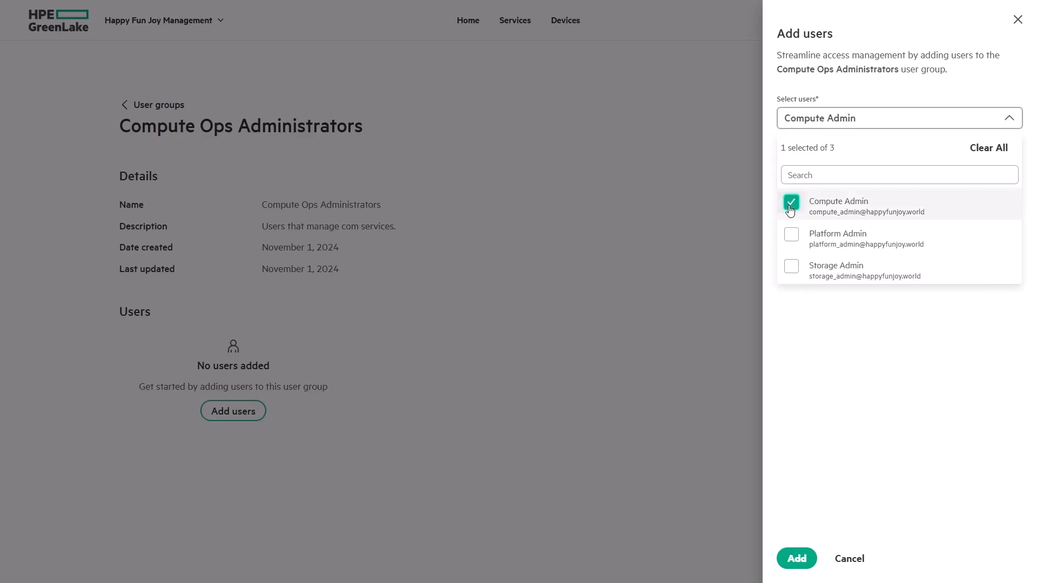
pyautogui.click(806, 565)
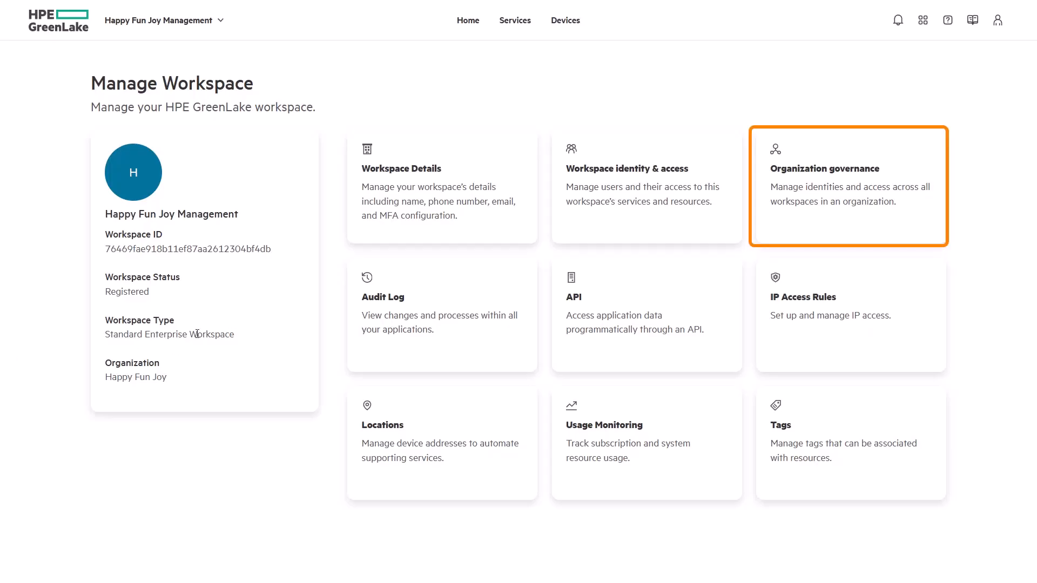
# Create the 'Happy Fun Joy - Operations BU' workspace with an 'Operations' description
pyautogui.click(776, 231)
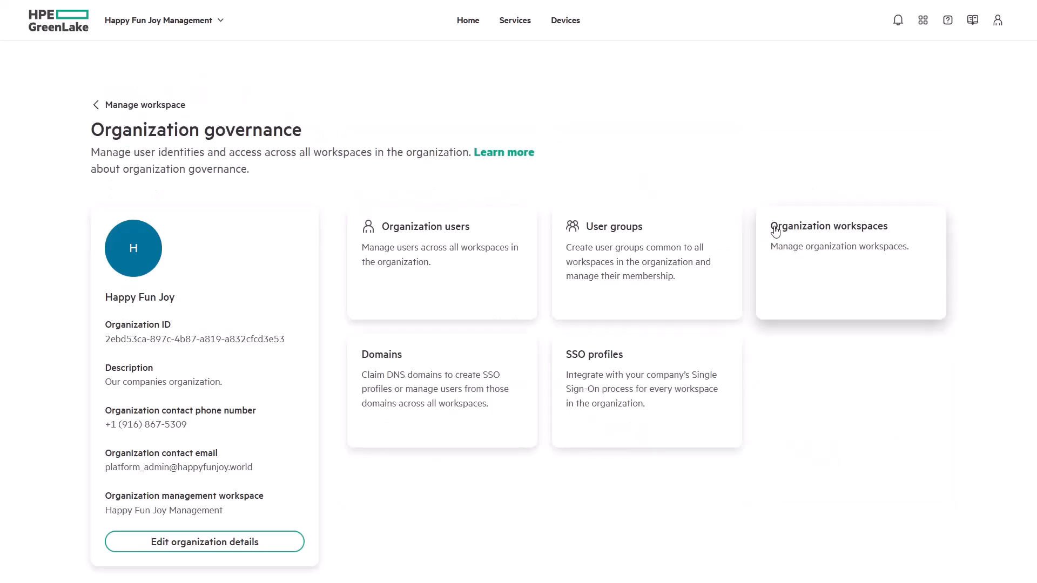
pyautogui.click(814, 297)
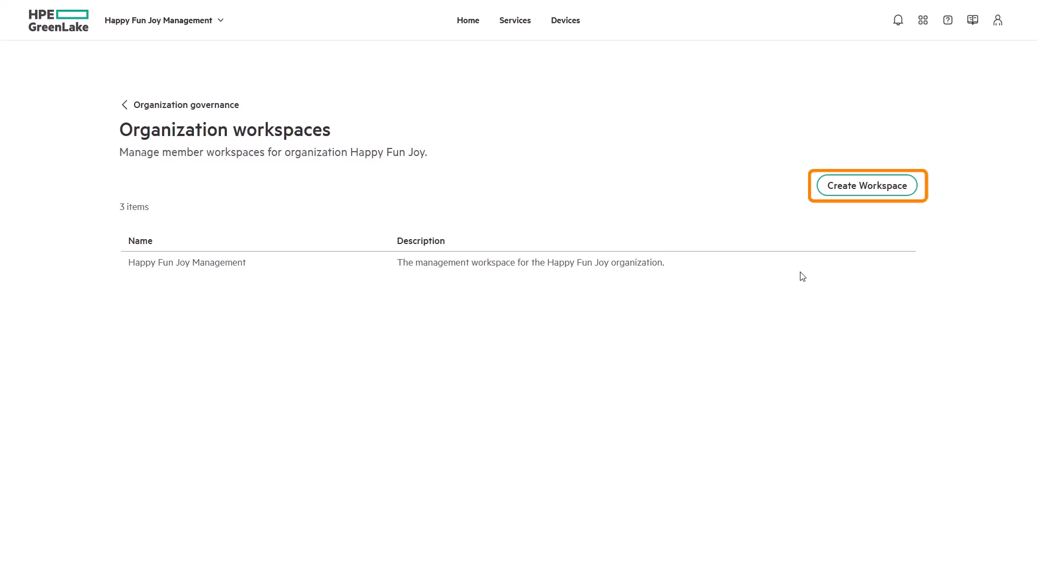
pyautogui.click(840, 189)
pyautogui.write('H')
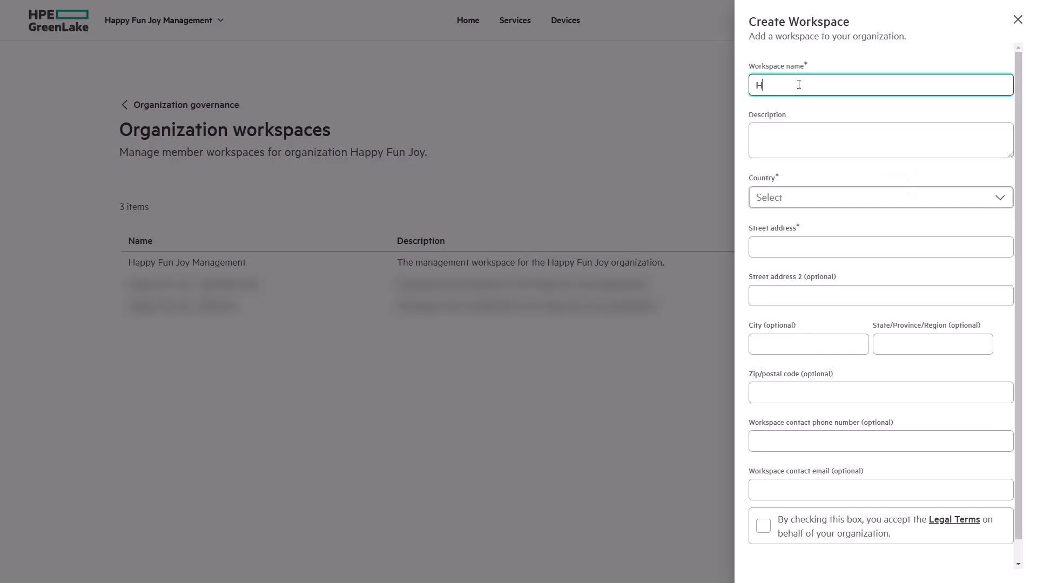
pyautogui.write('appy Fun Joy - Operations BU')
pyautogui.click(864, 144)
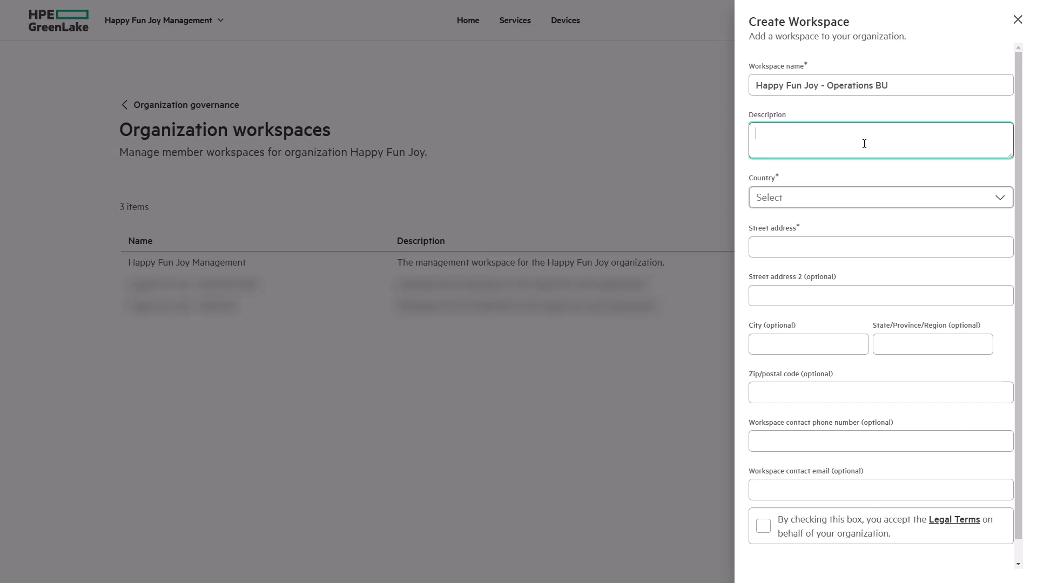
pyautogui.write('Operations')
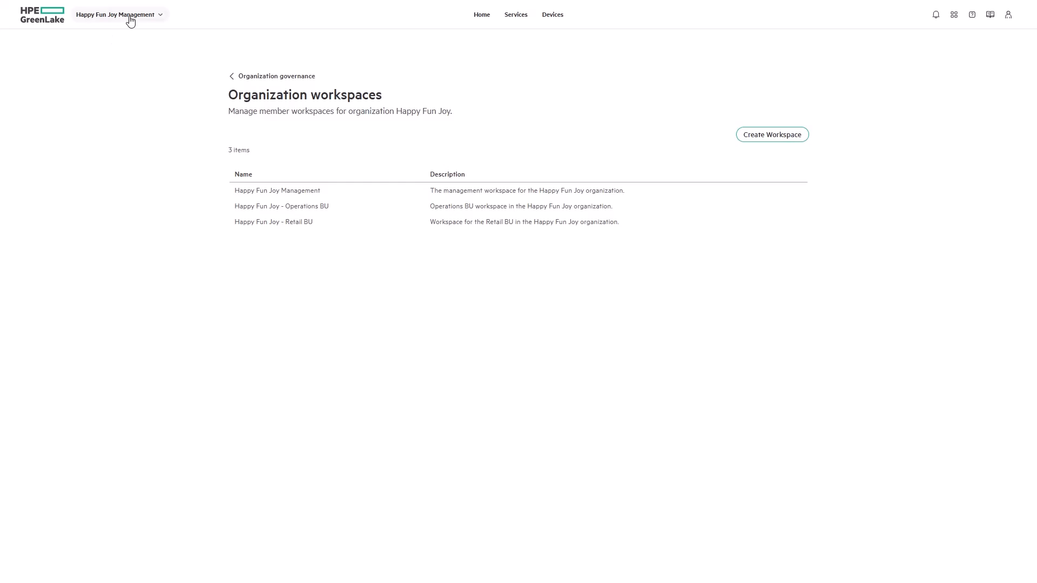
pyautogui.click(127, 18)
# Launch the Happy Fun Joy - Operations BU workspace and view its workspace users
pyautogui.click(115, 89)
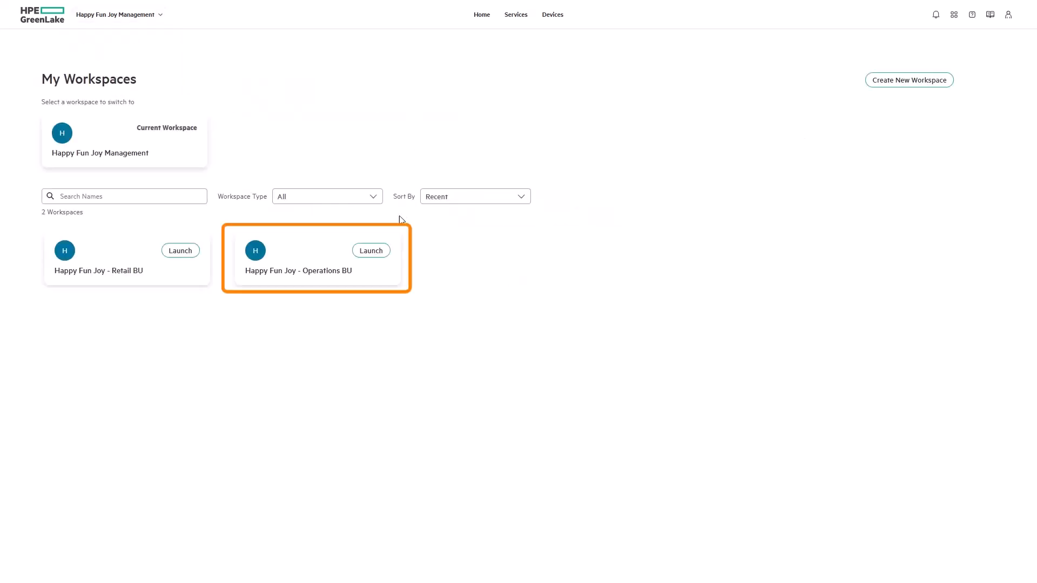
pyautogui.click(384, 257)
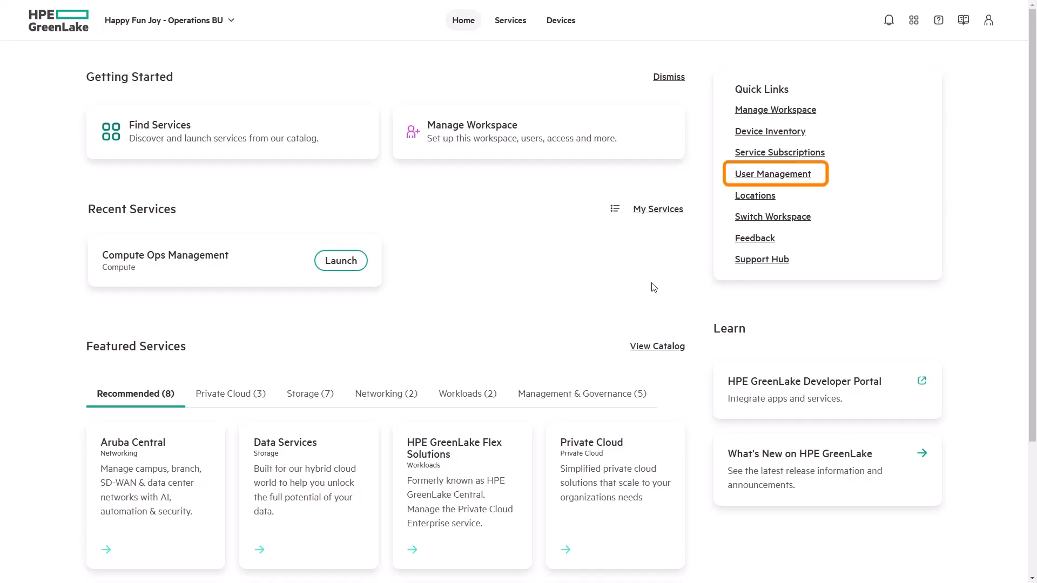
pyautogui.click(791, 178)
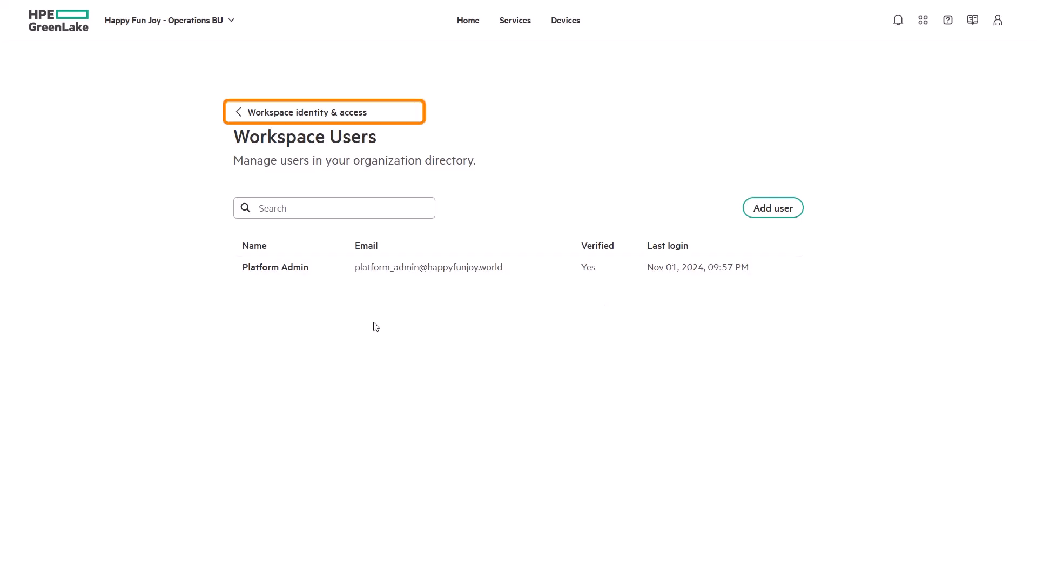
# Pick the Compute Ops Management administrator role, entire workspace, for Compute Ops Administrators
pyautogui.click(252, 111)
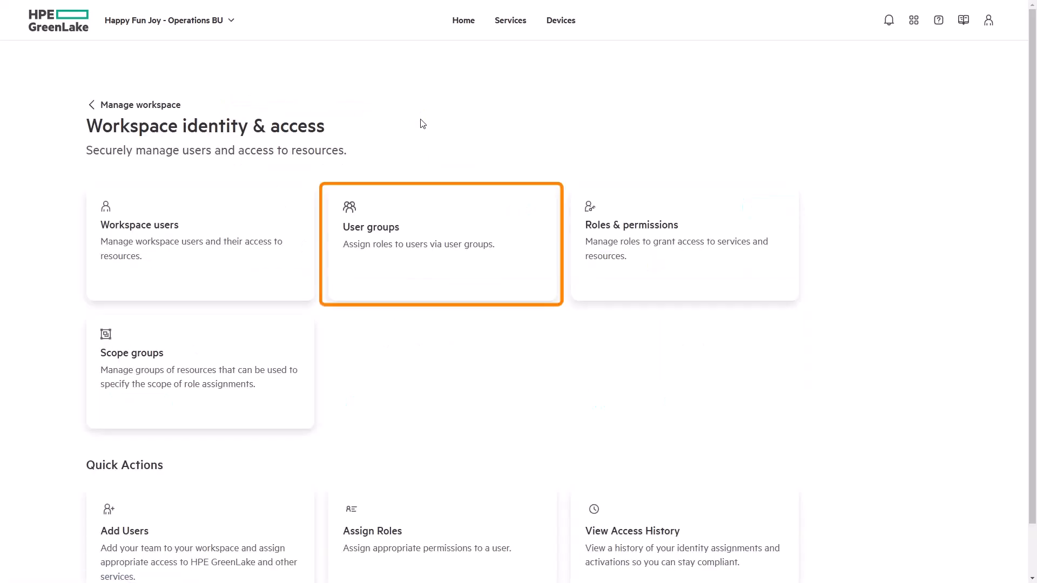
pyautogui.click(396, 259)
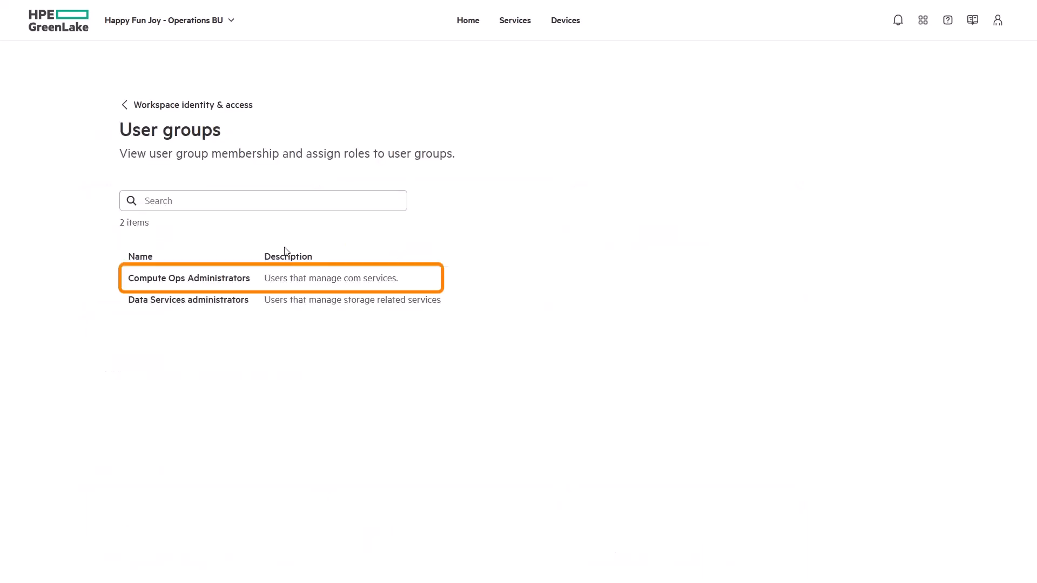
pyautogui.click(206, 286)
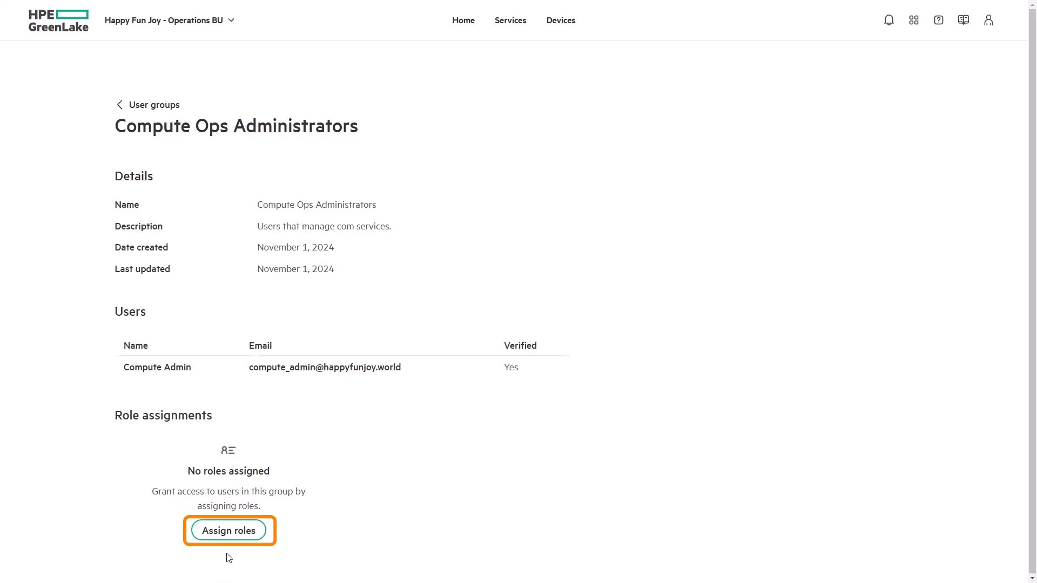
pyautogui.click(233, 534)
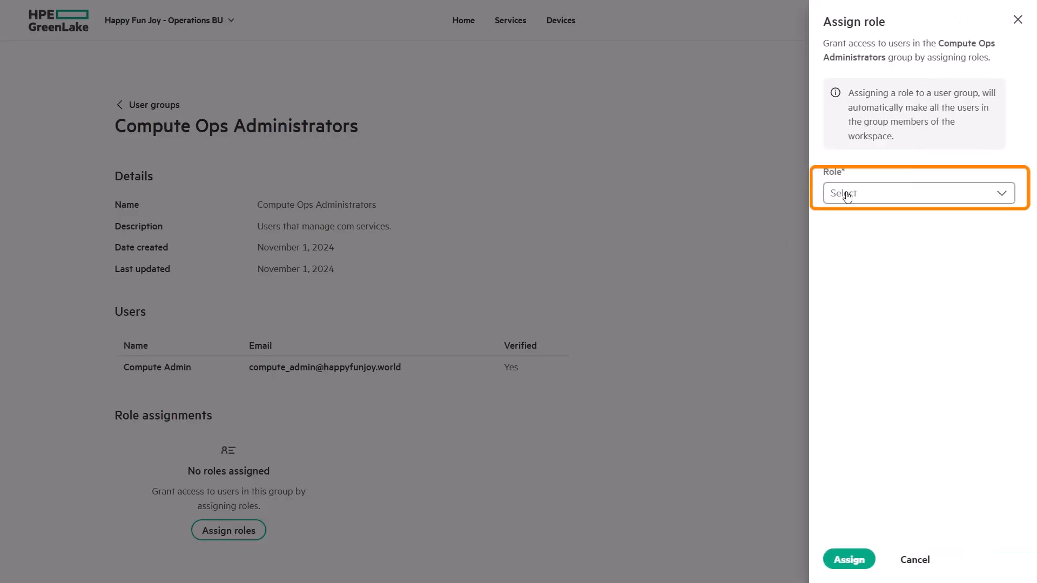
pyautogui.click(847, 194)
pyautogui.write('com')
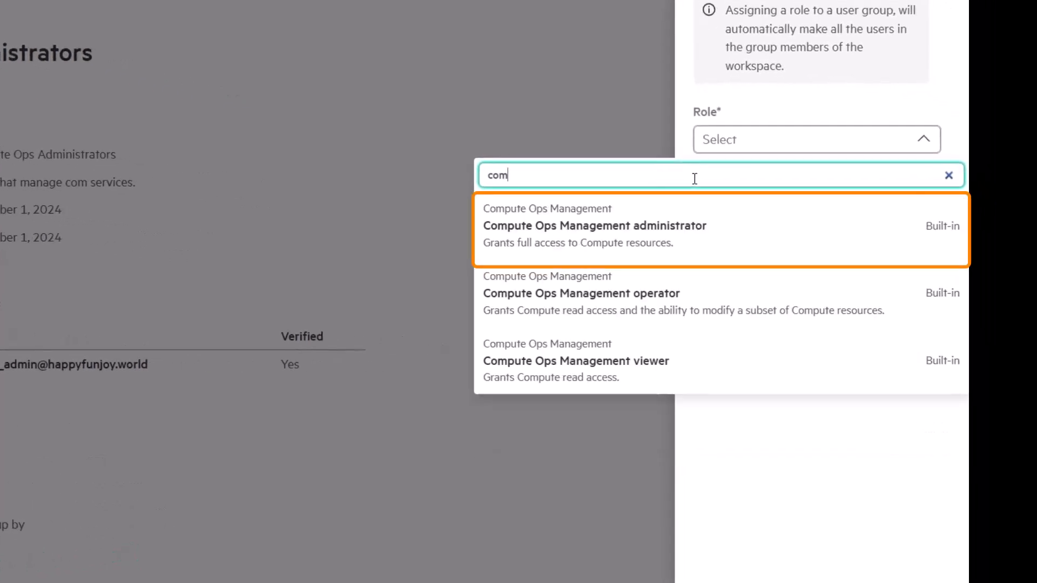
pyautogui.click(755, 257)
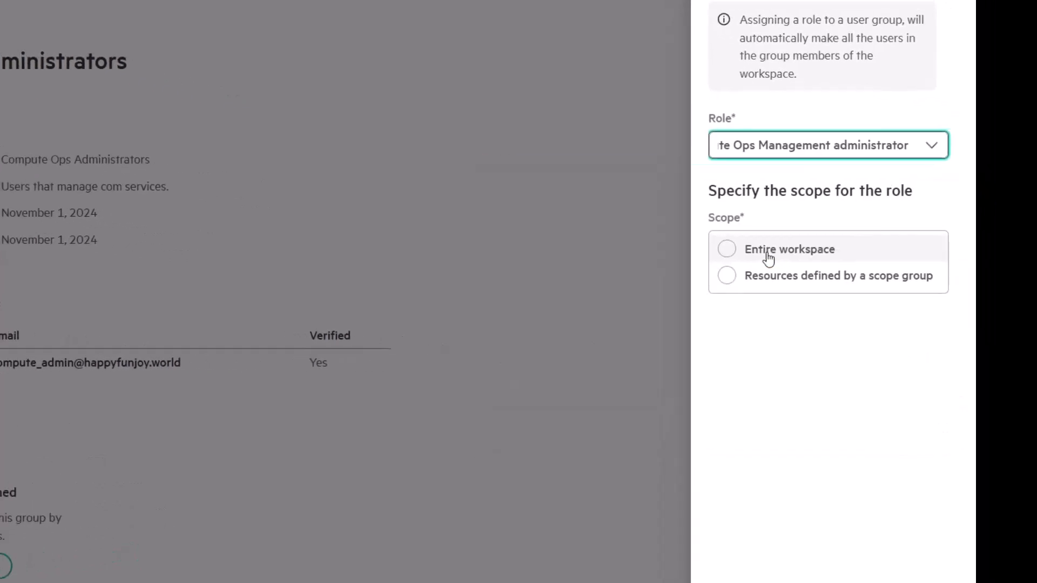
pyautogui.click(758, 251)
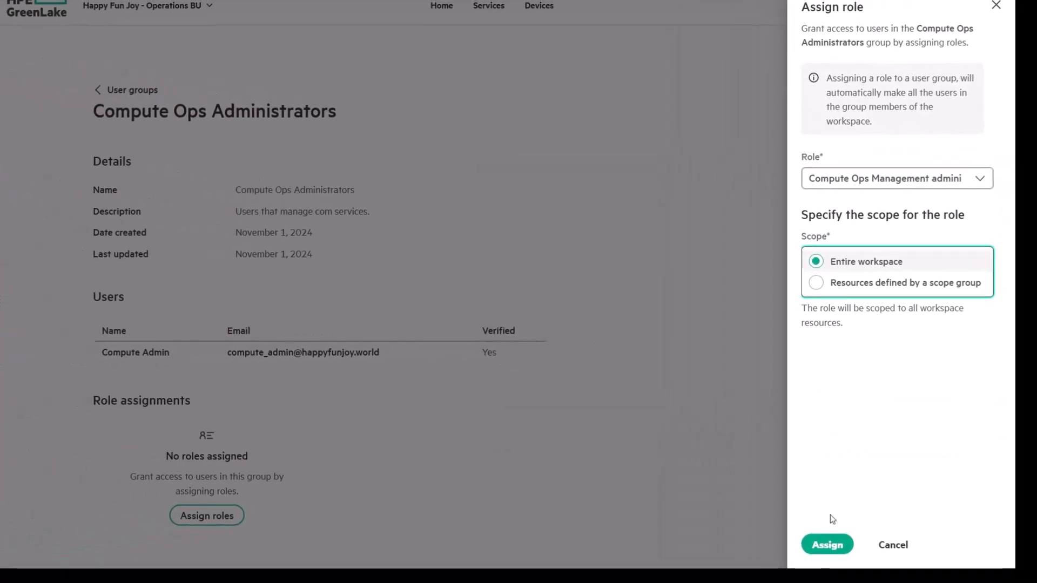
# Save the role assignment, then go to Retail BU's Workspace identity & access page
pyautogui.click(826, 546)
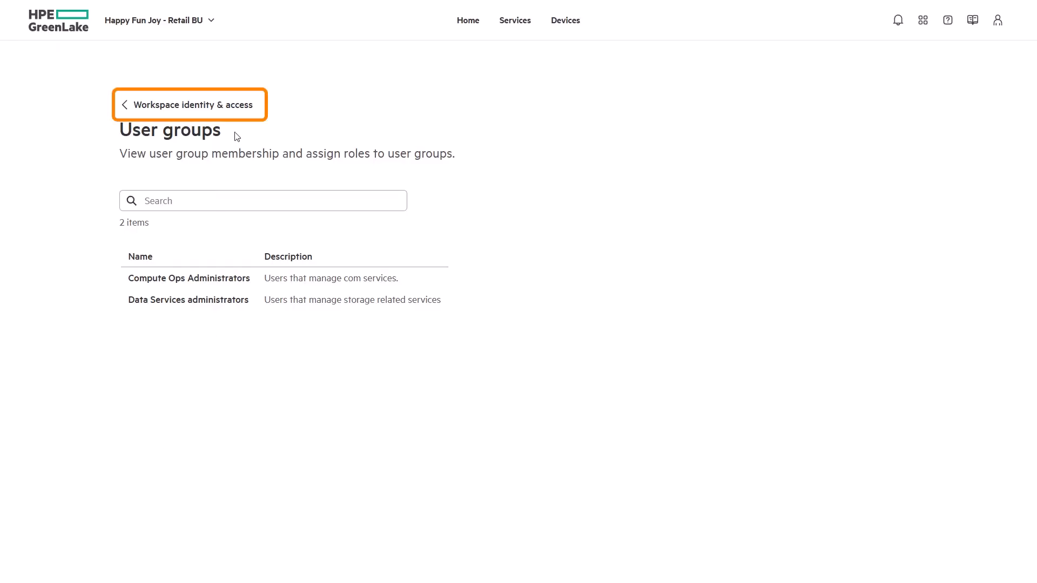
pyautogui.click(249, 111)
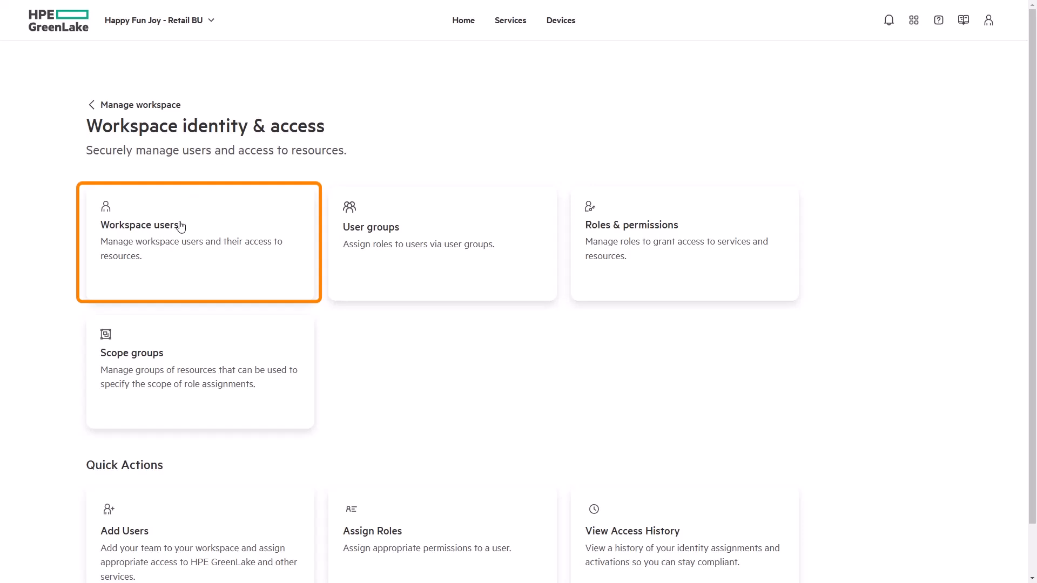
# Start adding a brand-new network admin user to the workspace by e-mail
pyautogui.click(168, 252)
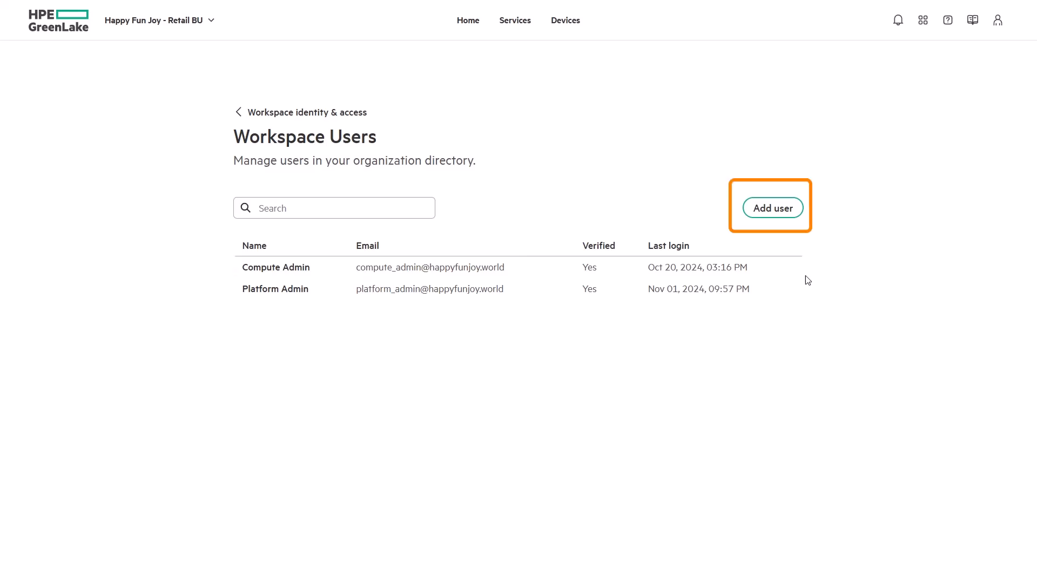
pyautogui.click(787, 210)
pyautogui.click(279, 116)
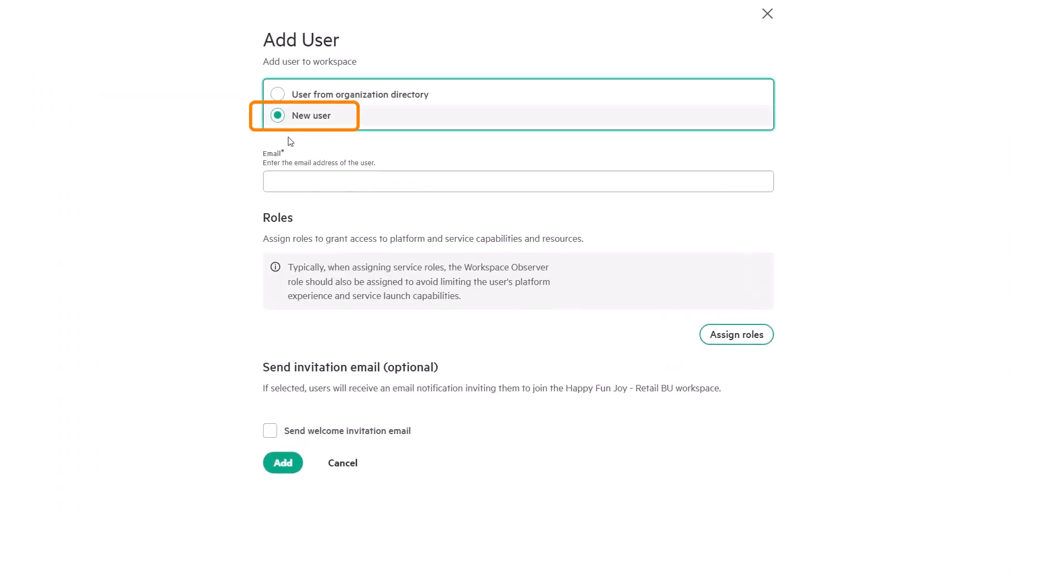
pyautogui.click(302, 181)
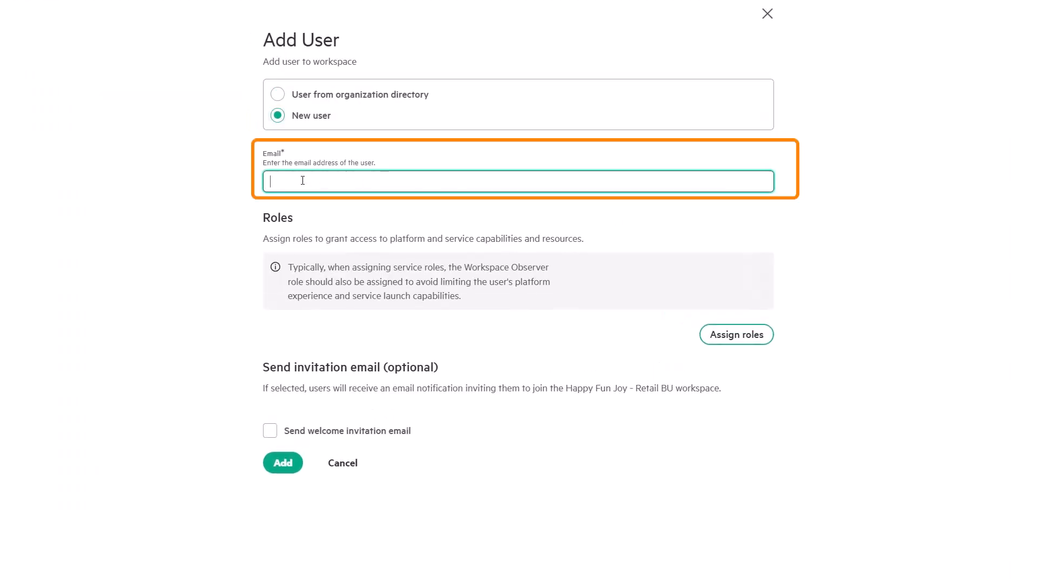
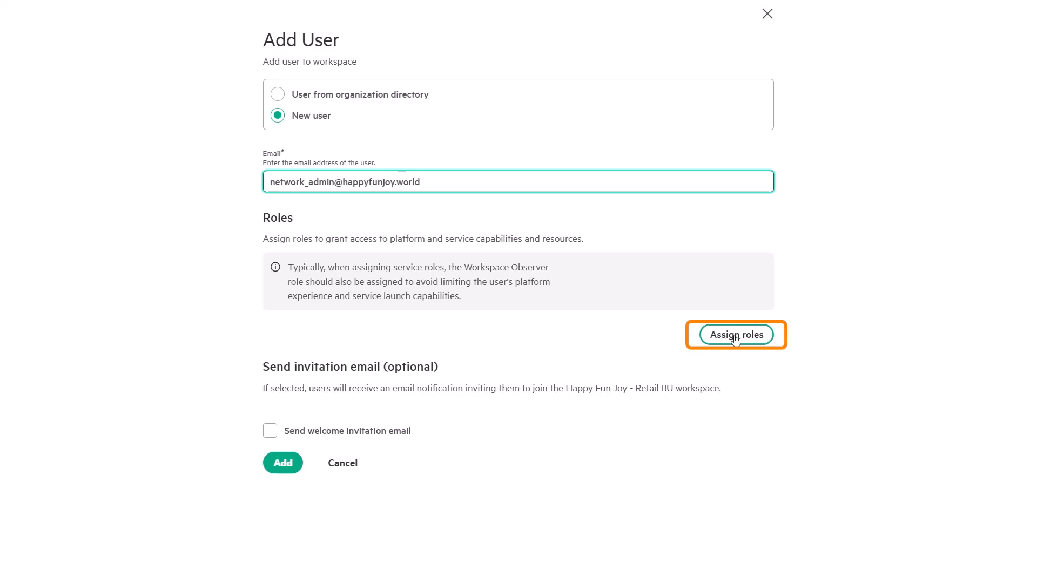
# Give the user Aruba Central Administrator on the entire workspace, send an invitation, and add
pyautogui.click(735, 336)
pyautogui.click(788, 146)
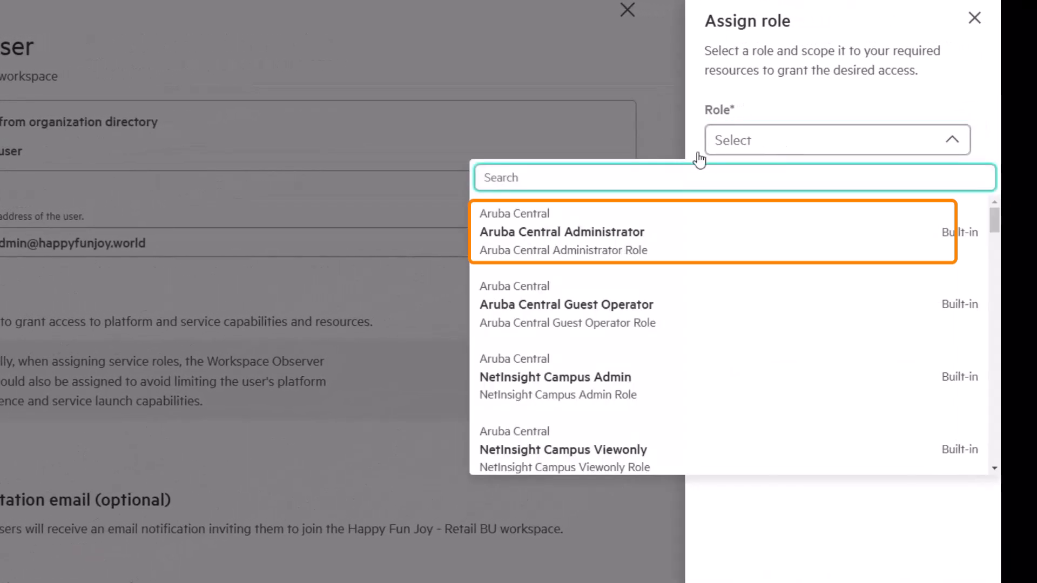
pyautogui.click(583, 255)
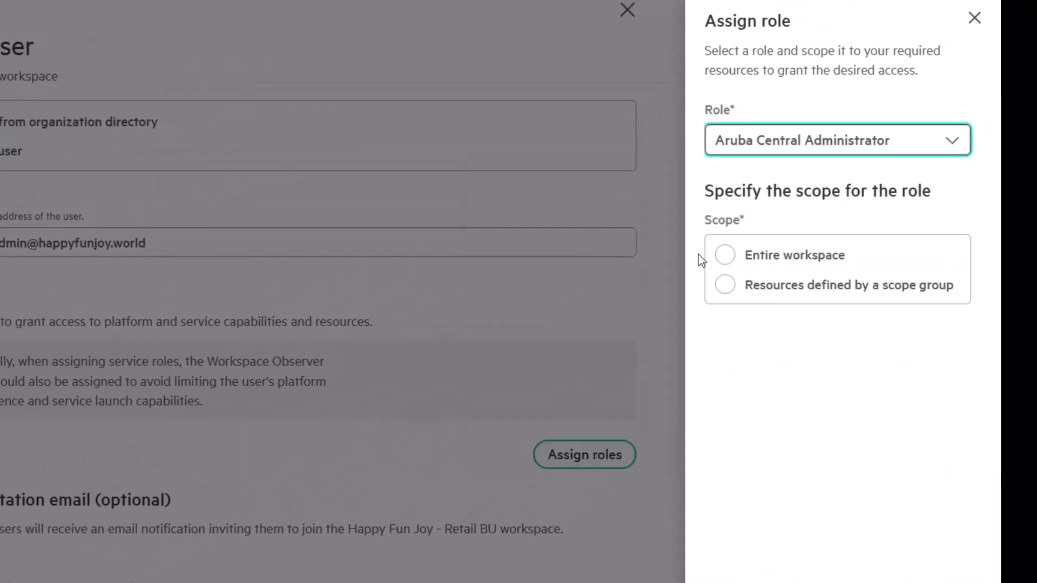
pyautogui.click(725, 256)
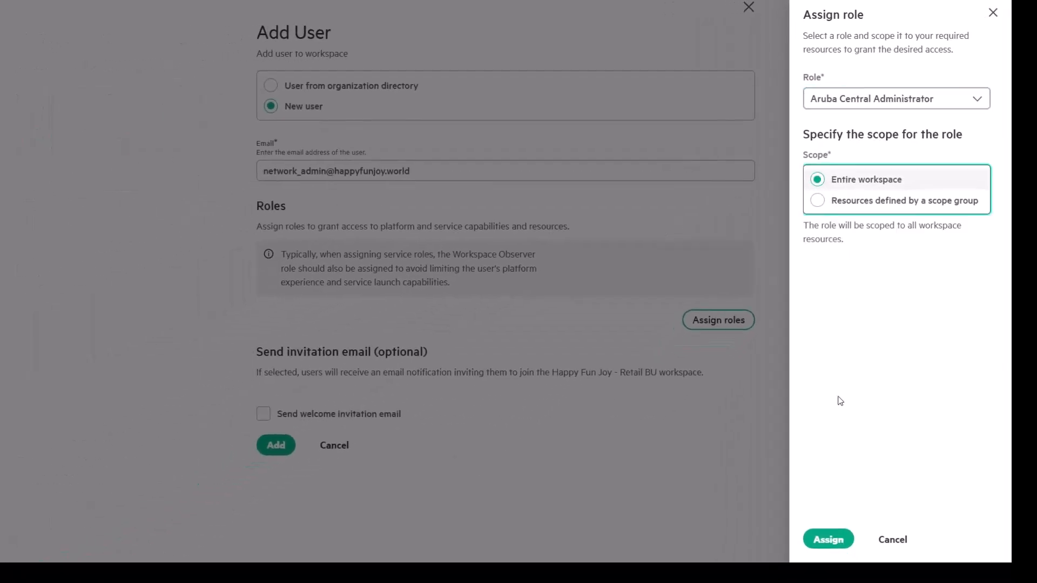
pyautogui.click(832, 539)
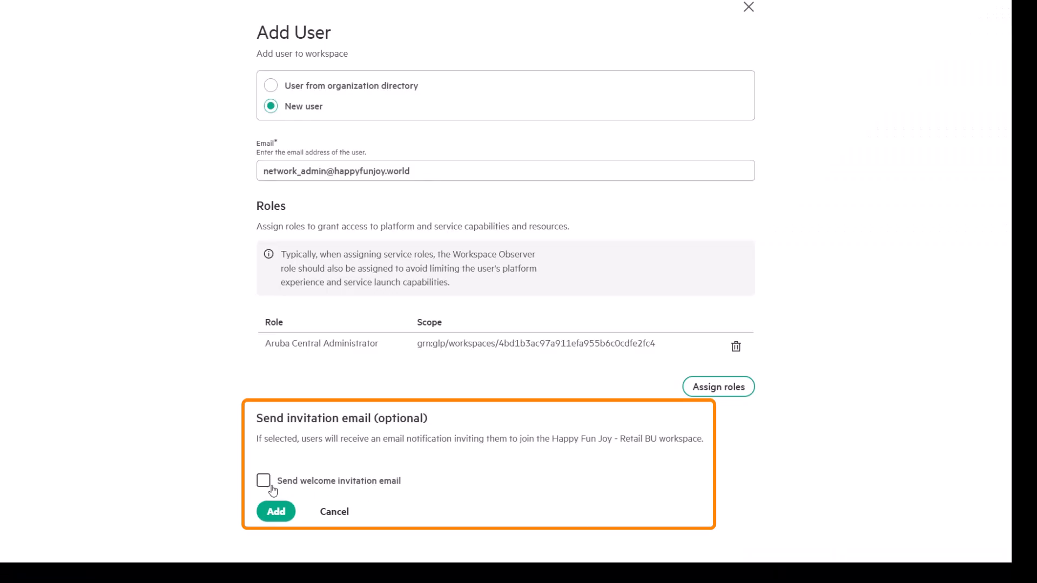
pyautogui.click(263, 480)
pyautogui.click(276, 511)
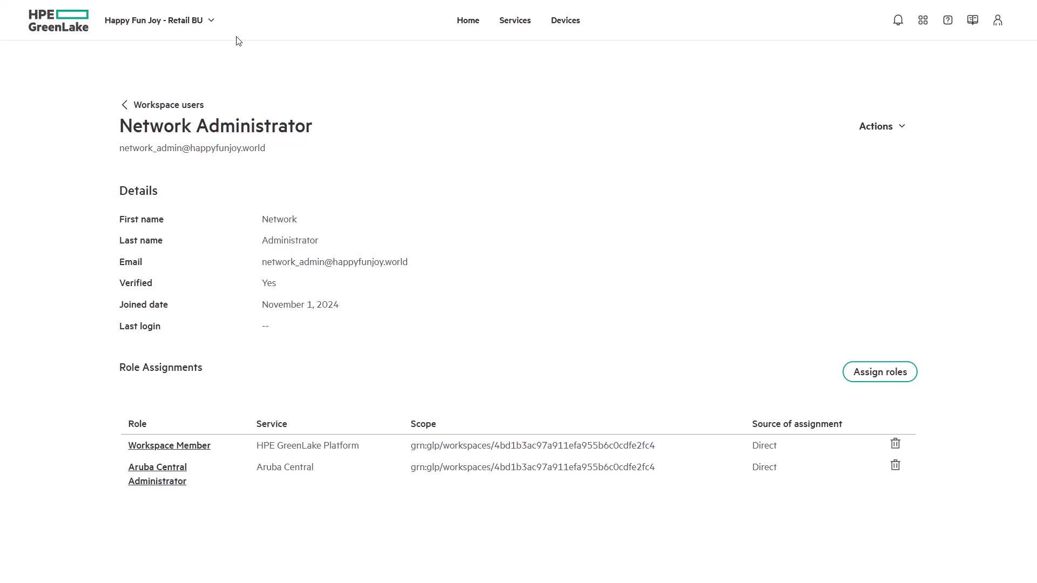
# Switch into the Happy Fun Joy Management workspace
pyautogui.click(205, 21)
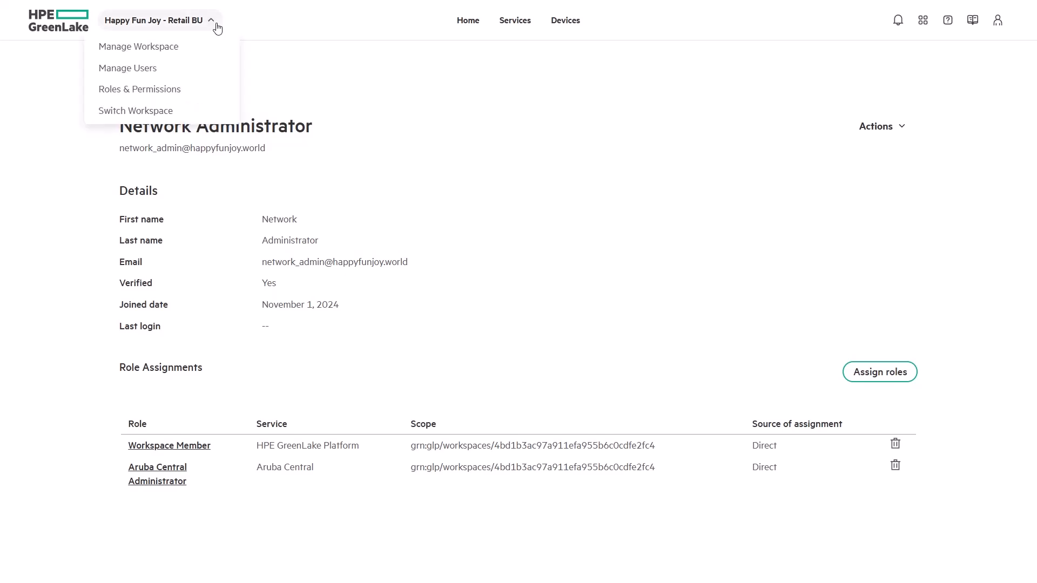
pyautogui.click(144, 110)
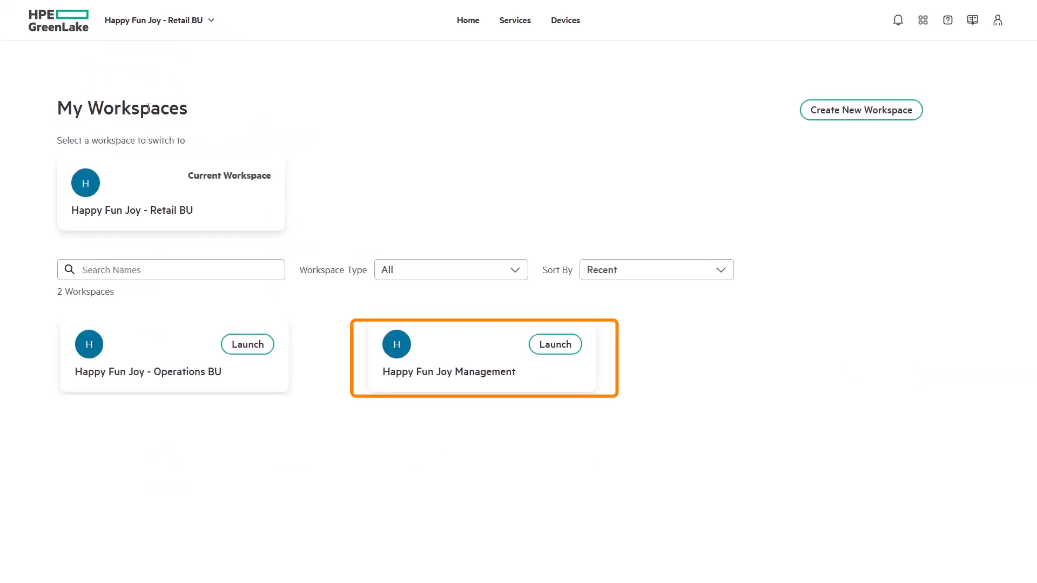
pyautogui.click(560, 350)
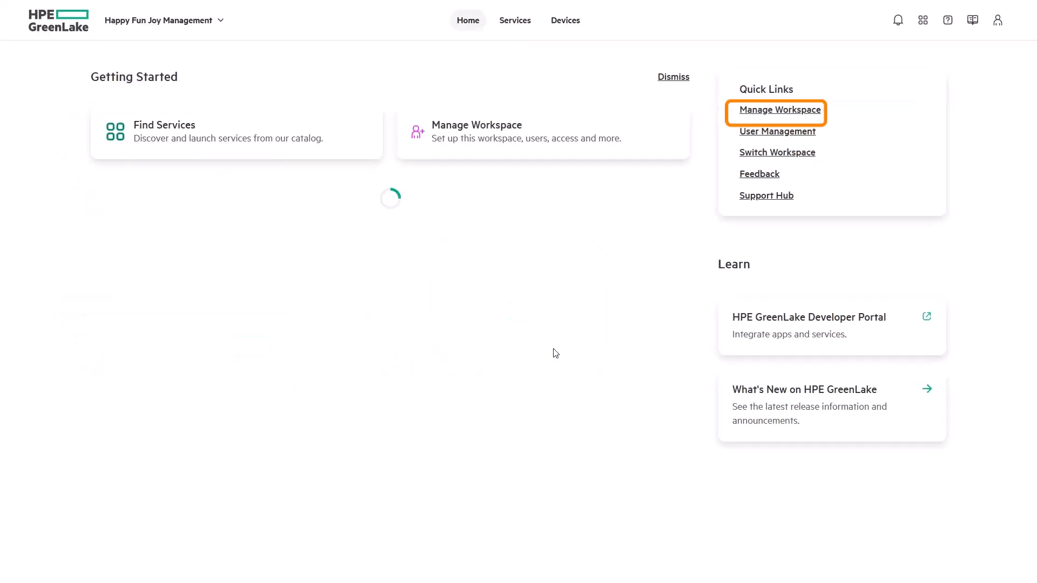
# Go to Manage Workspace > Organization governance > Domains, which shows no domains yet
pyautogui.click(798, 111)
pyautogui.click(833, 172)
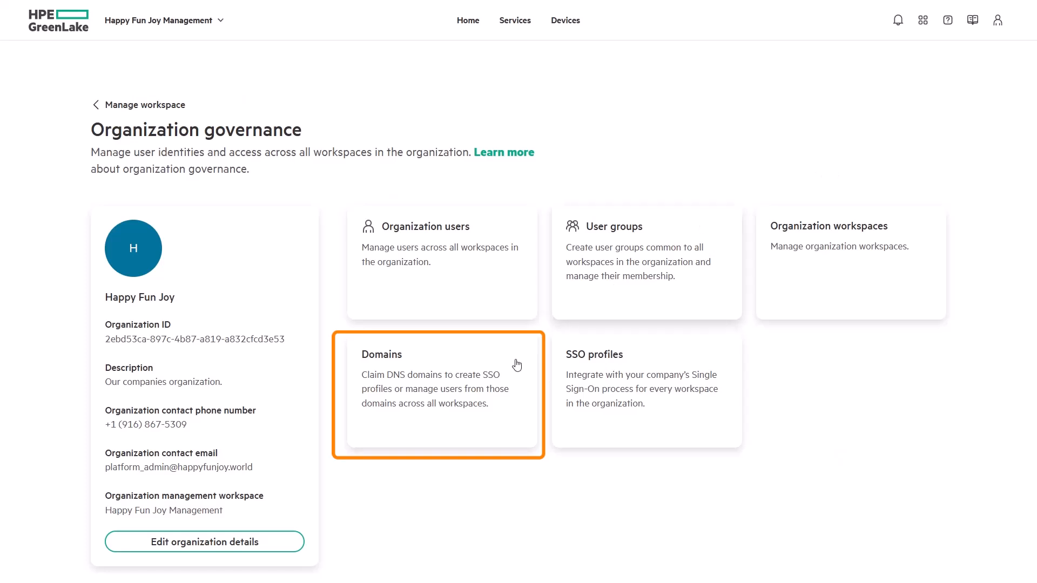
pyautogui.click(497, 432)
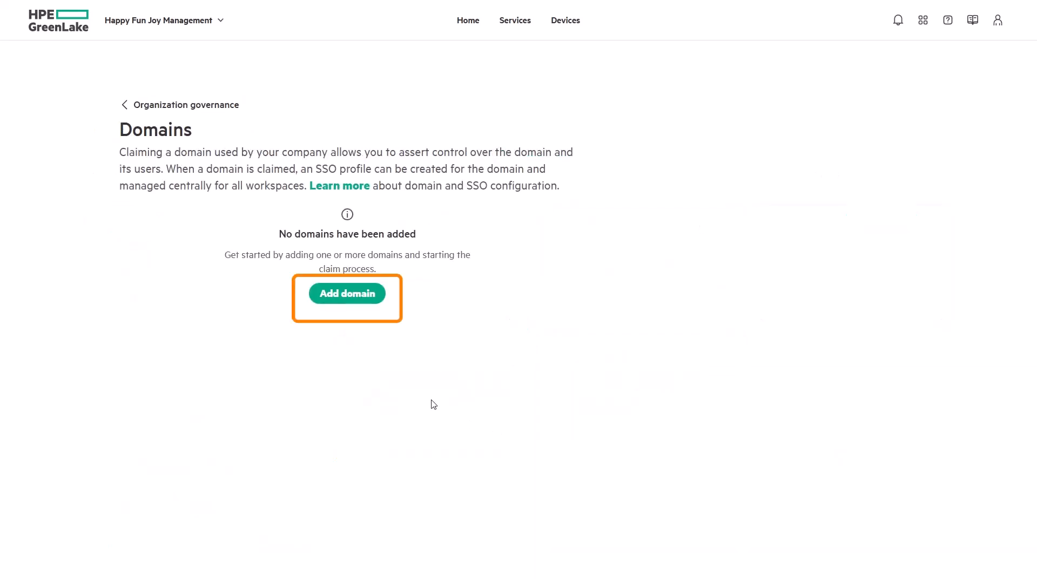
# Add and claim the domain happyfunjoy.world to get its DNS verification TXT record
pyautogui.click(372, 303)
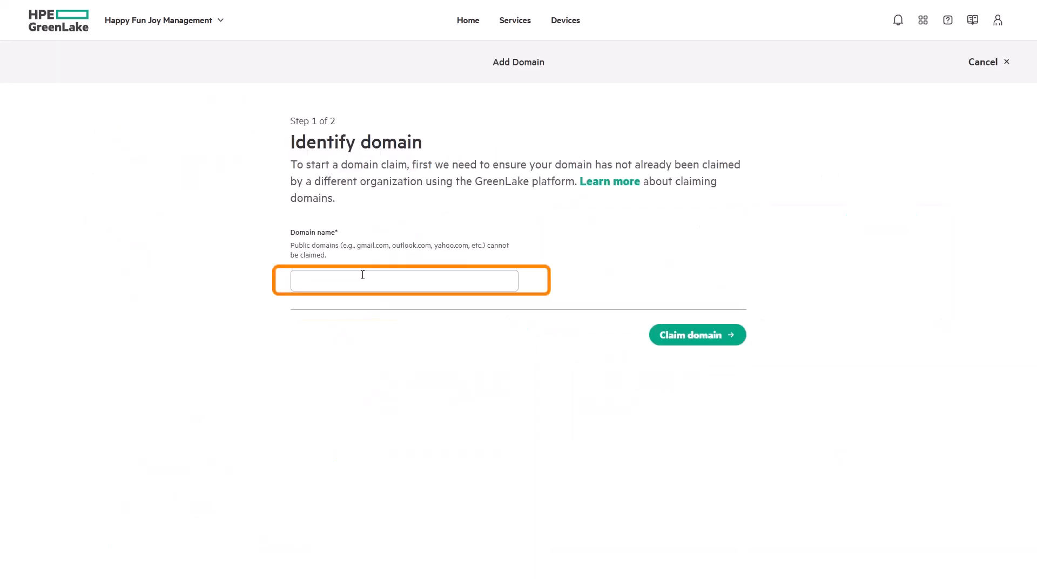
pyautogui.click(362, 276)
pyautogui.write('happyf')
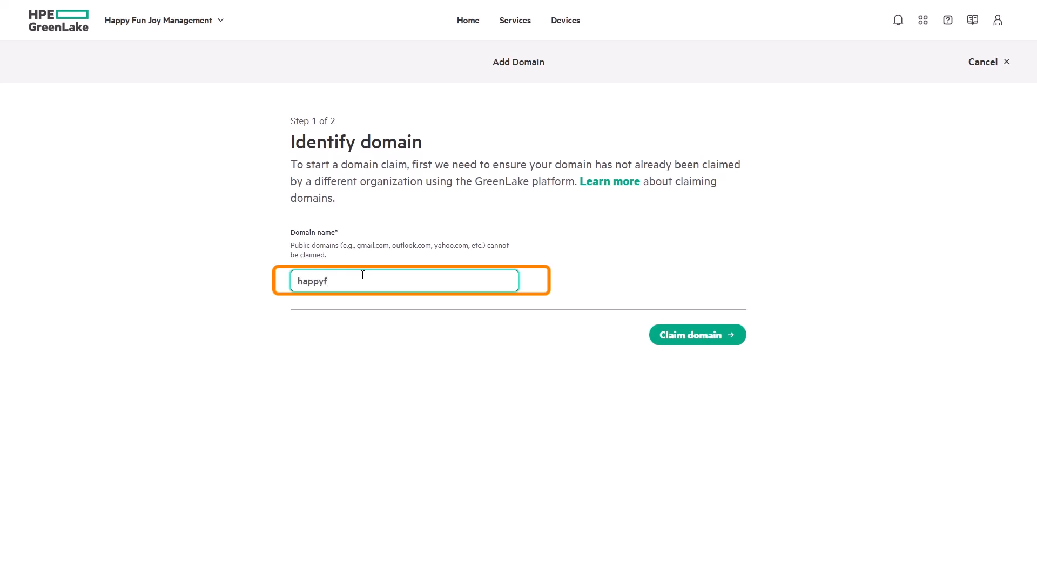
pyautogui.write('unjoy.world')
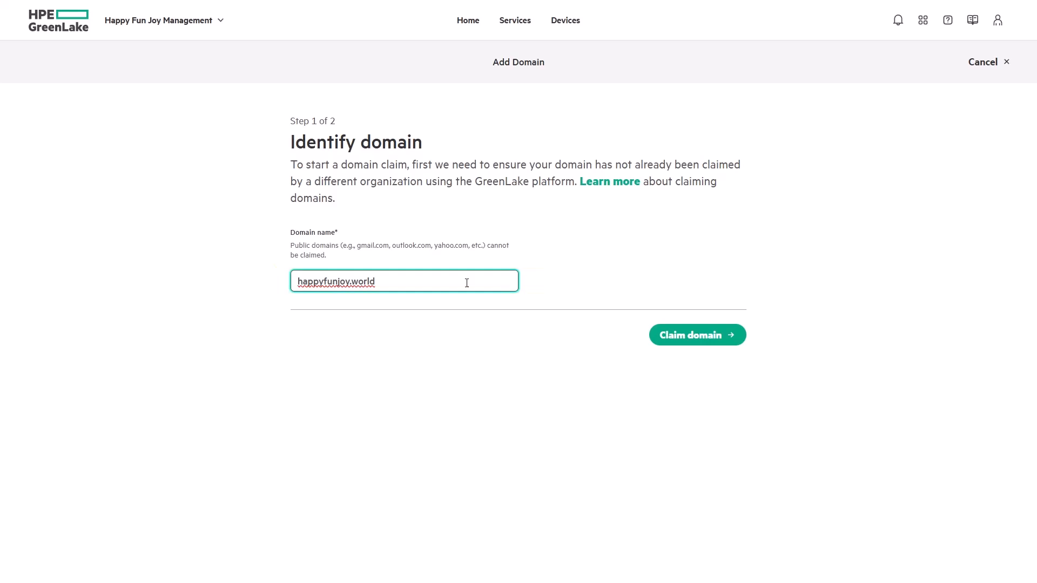
pyautogui.click(716, 345)
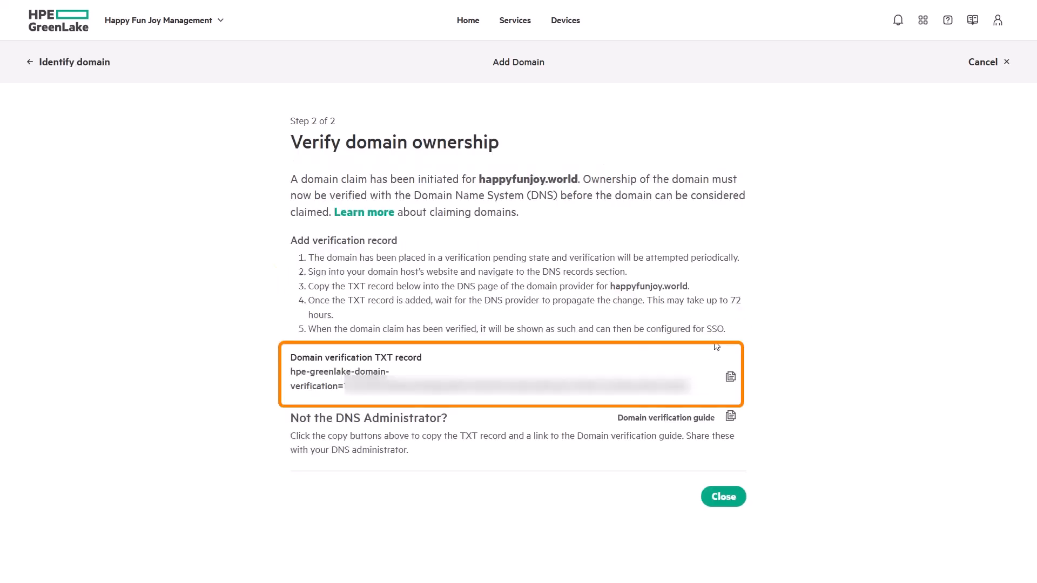
# Copy the happyfunjoy.world domain verification TXT record
pyautogui.click(731, 379)
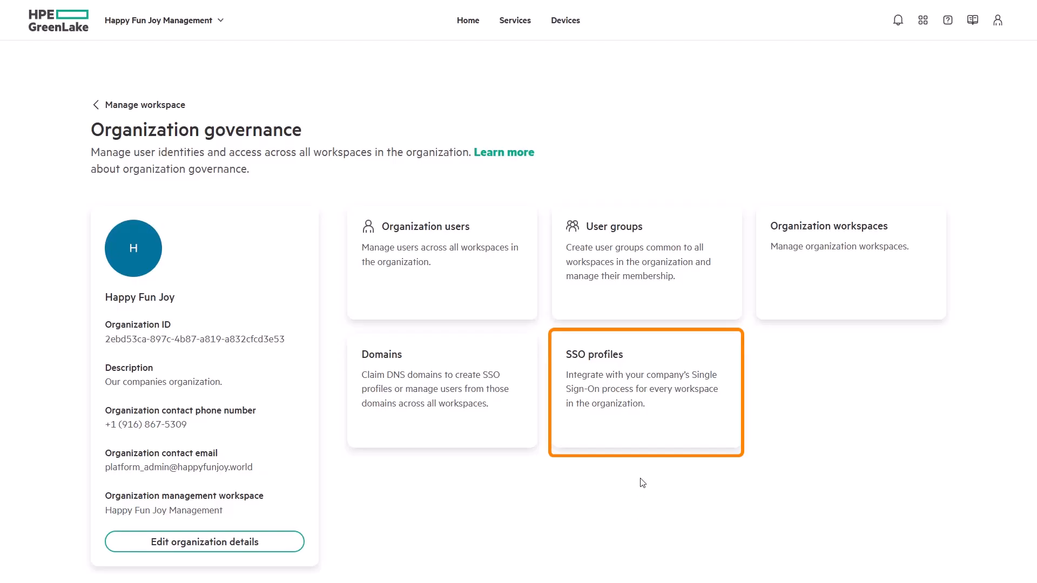
# Create SSO profile 'Happy Fun Joy SSO' for happyfunjoy.world, keeping local authorization, and continue
pyautogui.click(665, 399)
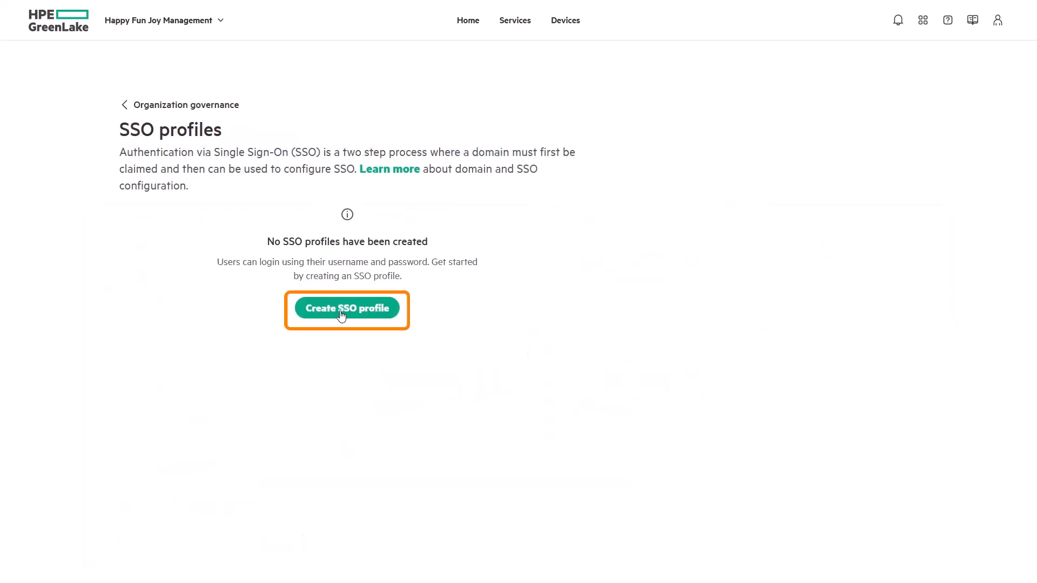
pyautogui.click(341, 309)
pyautogui.click(338, 249)
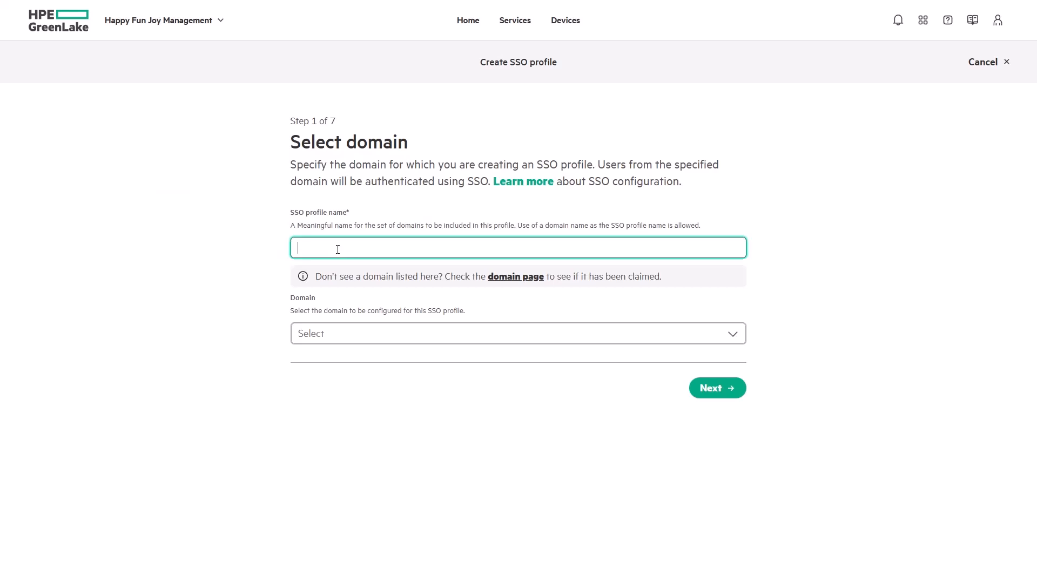
pyautogui.write('Happy Fun Joy SSO')
pyautogui.click(334, 334)
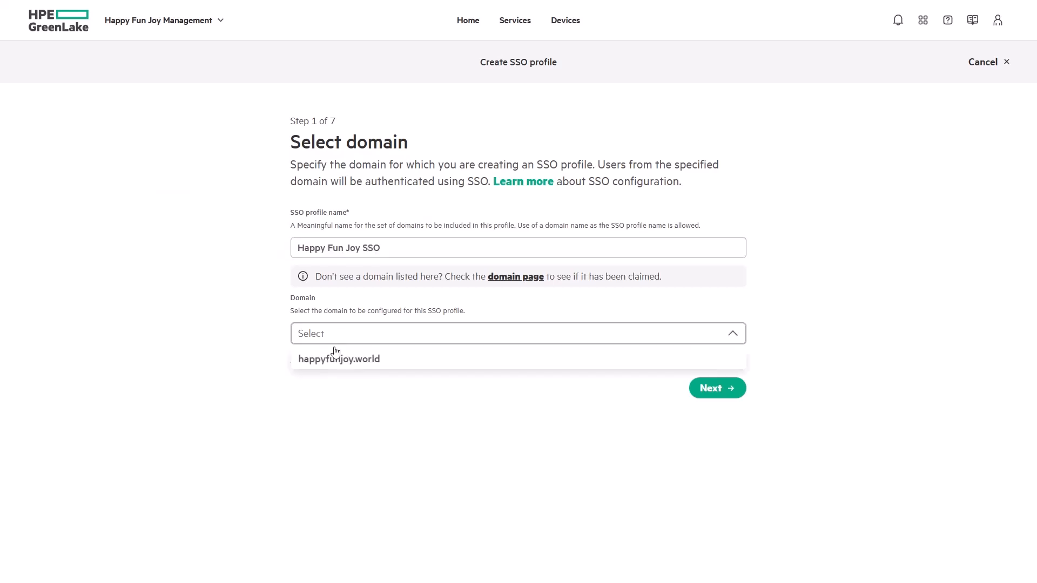
pyautogui.click(349, 366)
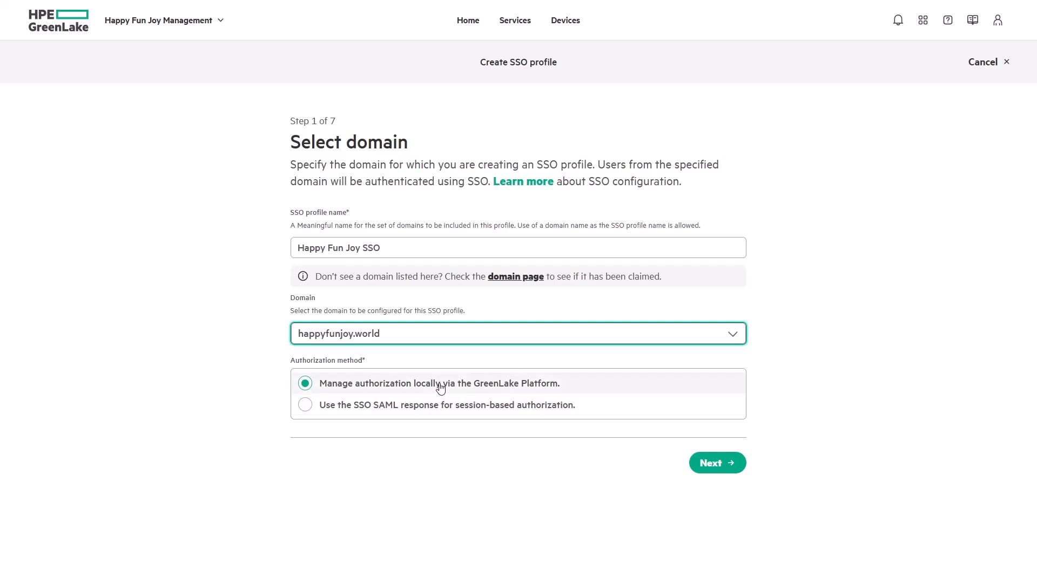
pyautogui.click(727, 471)
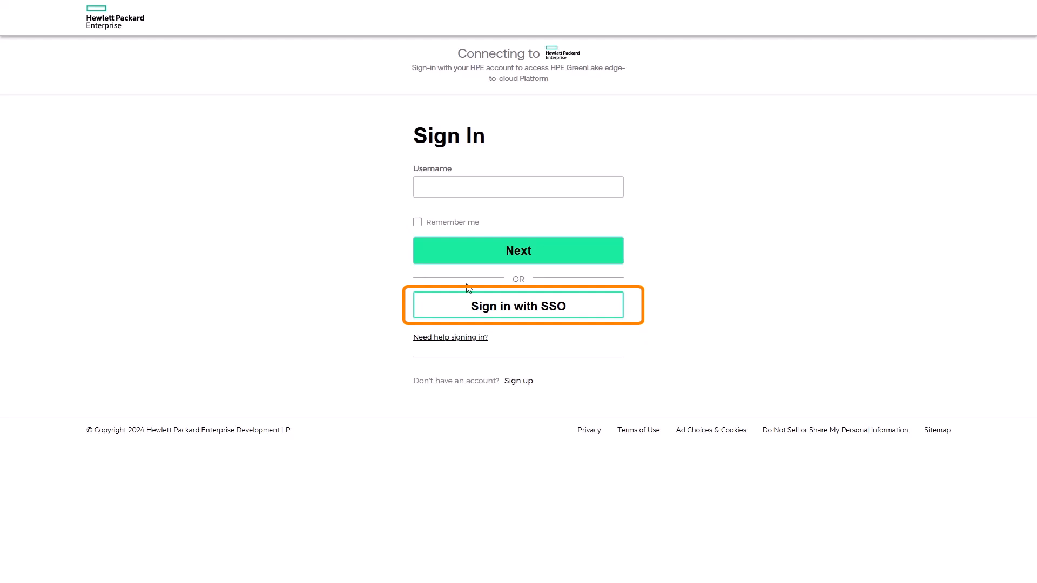
# Sign in with SSO using the compute admin's e-mail and start entering it on Okta
pyautogui.click(520, 305)
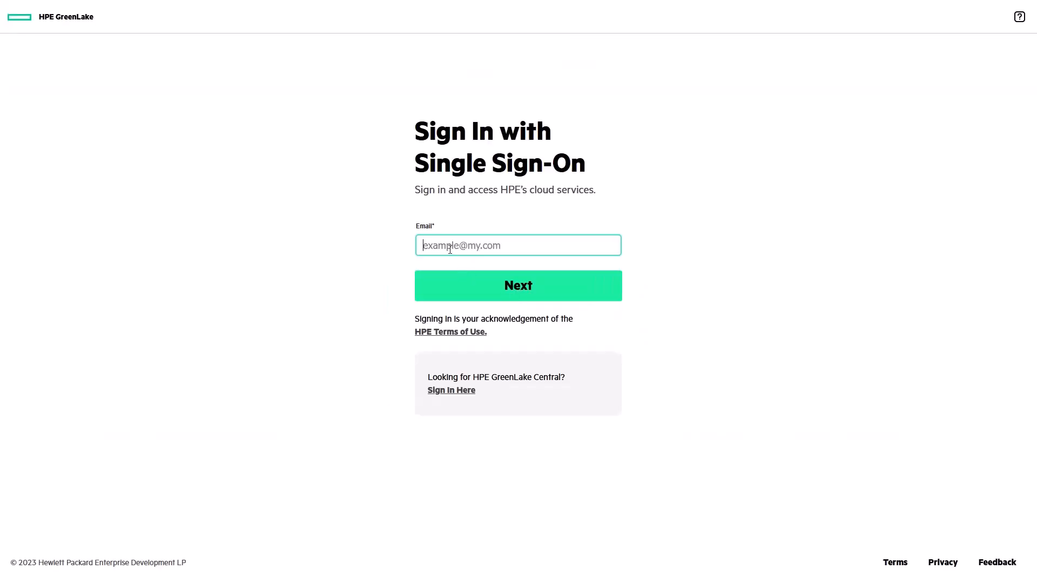
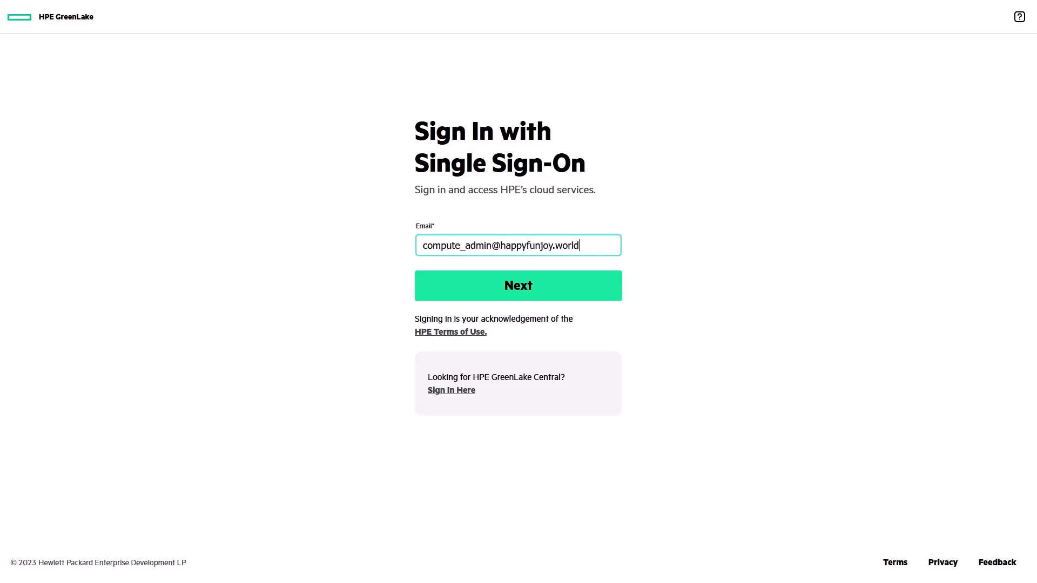
pyautogui.click(456, 284)
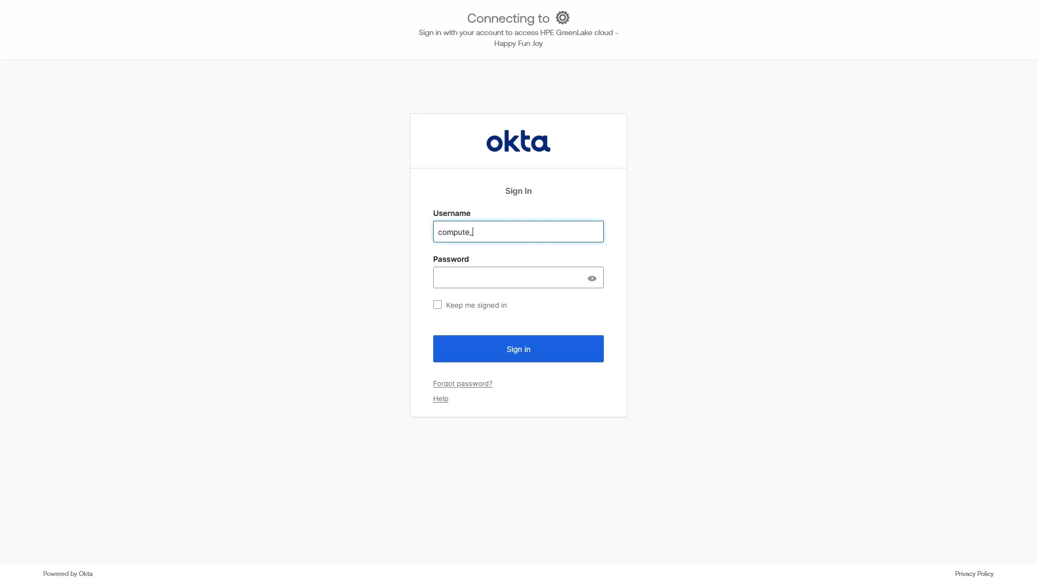
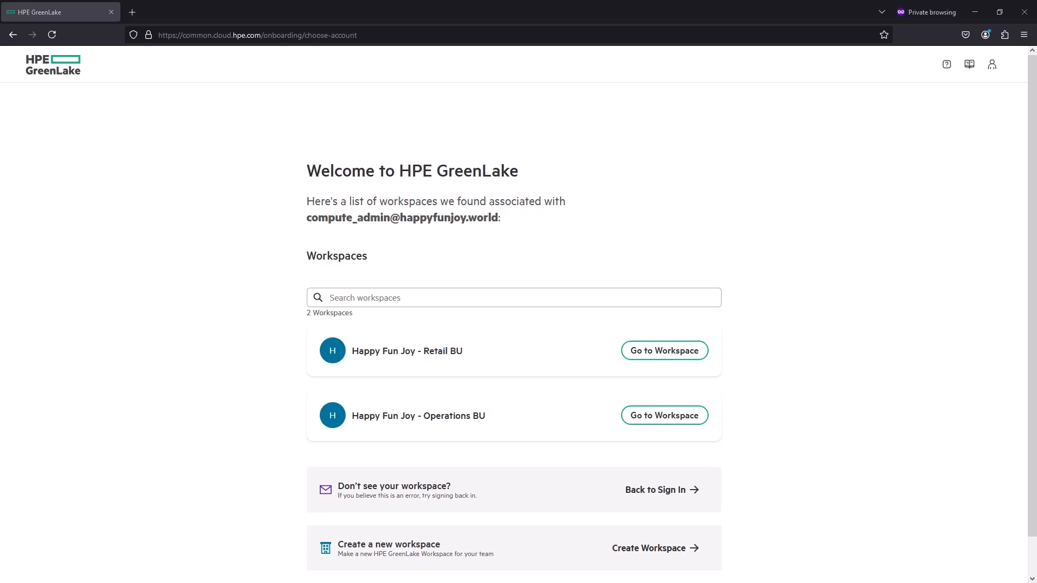
# In full screen, enter Retail BU, launch Compute Ops Management, then try Aruba Central
pyautogui.press('F11')
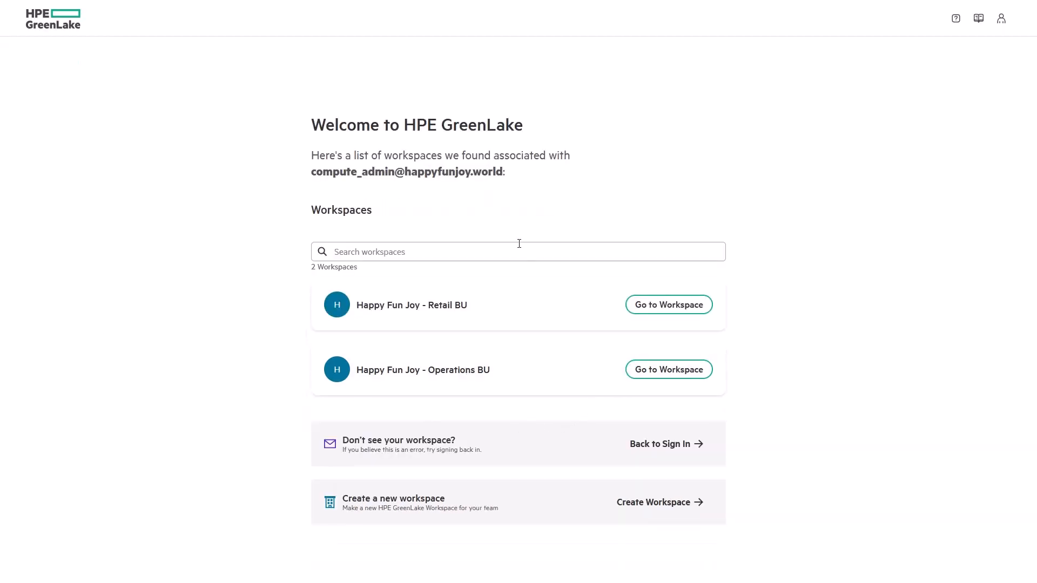
pyautogui.click(690, 315)
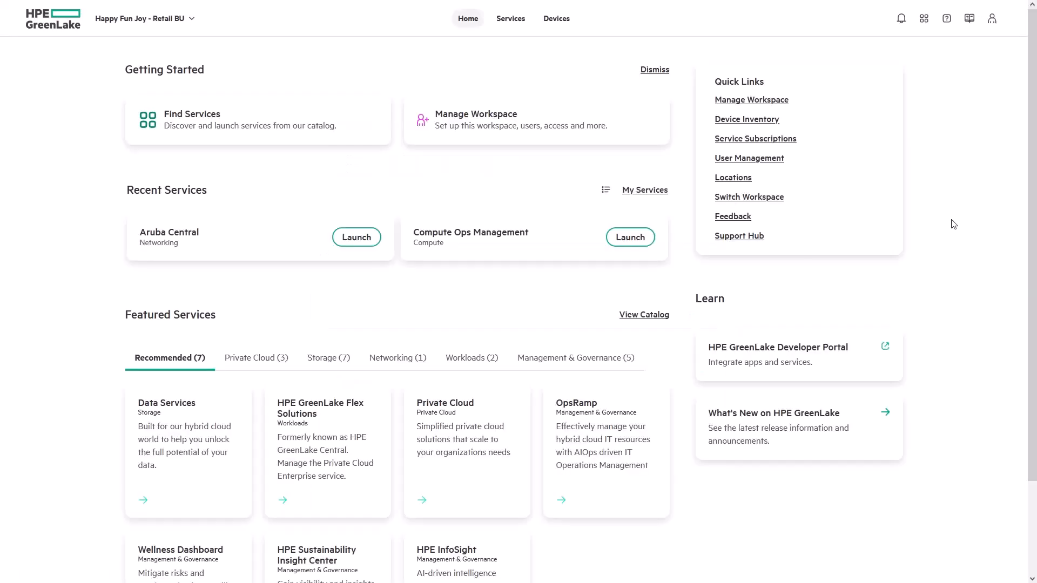
pyautogui.click(630, 237)
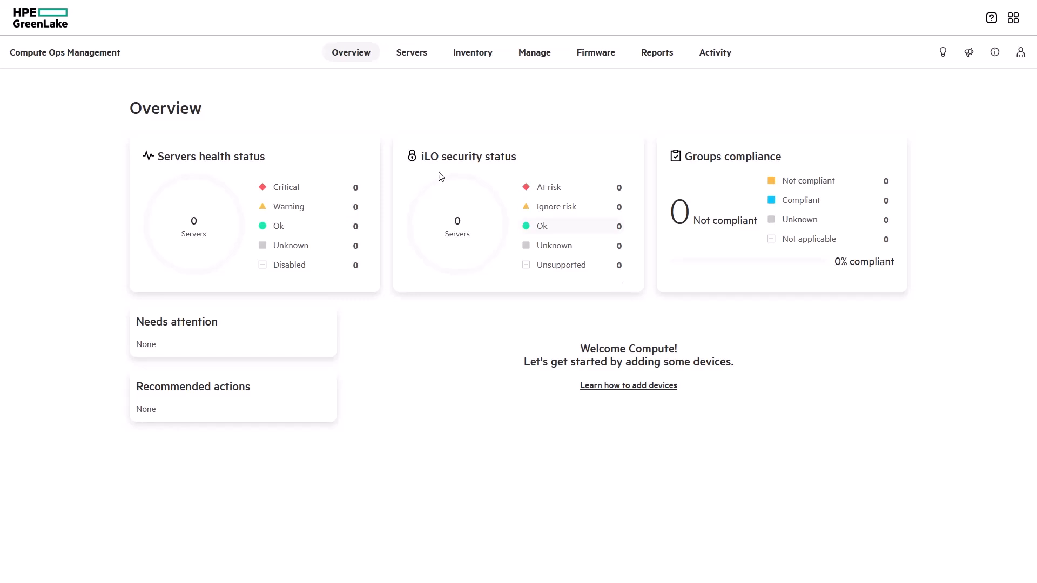
pyautogui.click(63, 29)
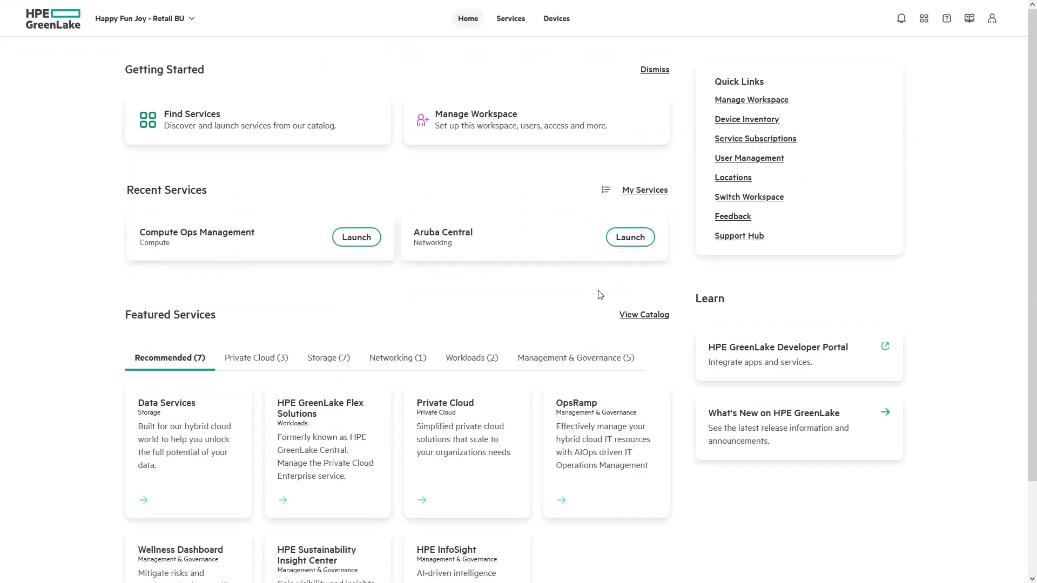
pyautogui.click(634, 246)
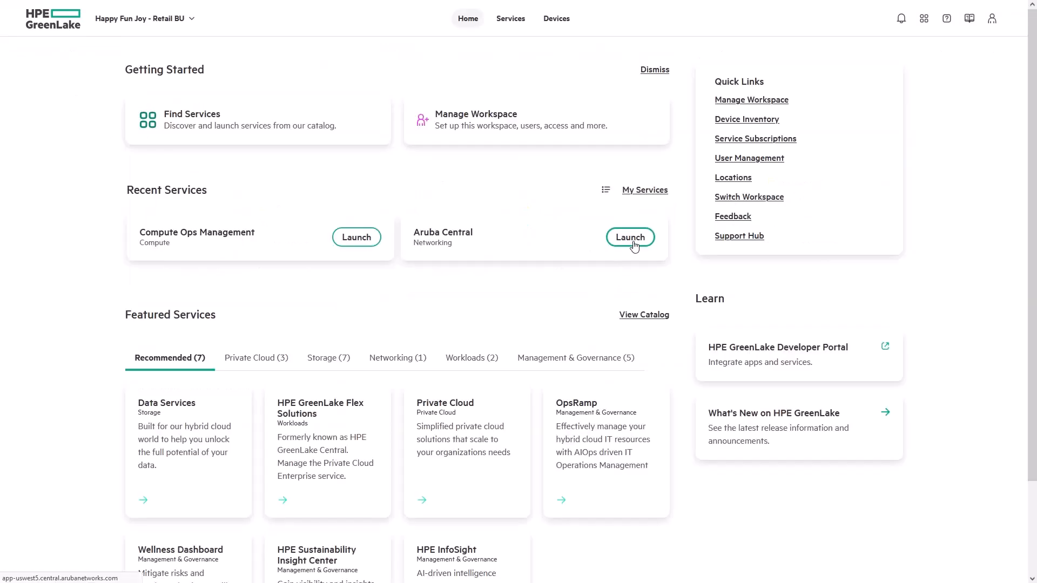